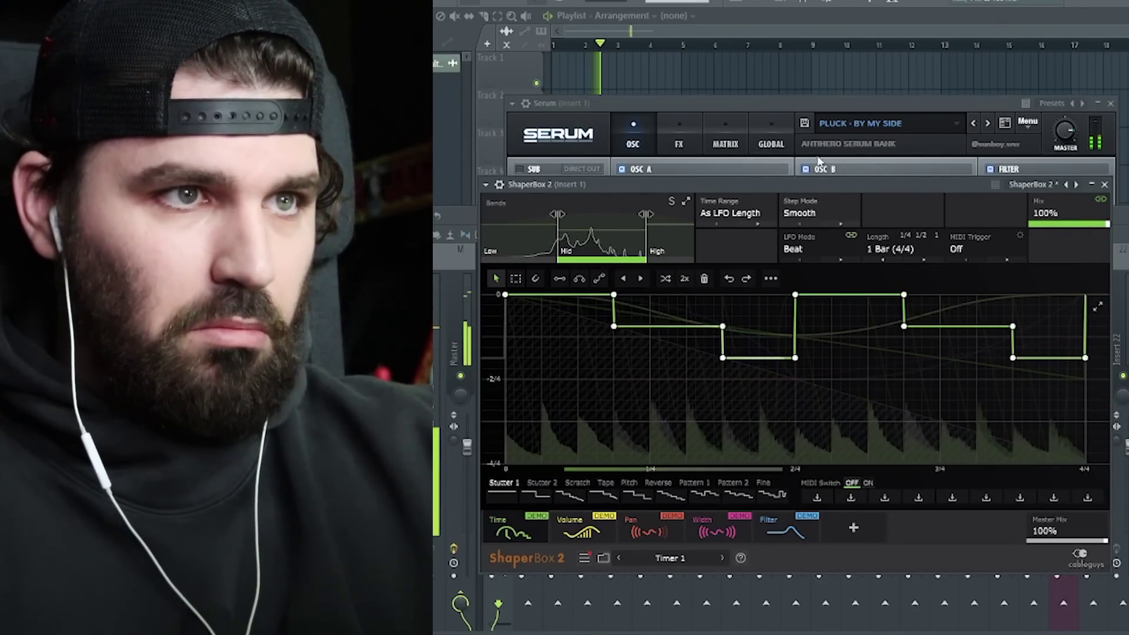
Step: Open the × men 808 channel in the piano roll and replace its last bass note with one at A#5
key(F6)
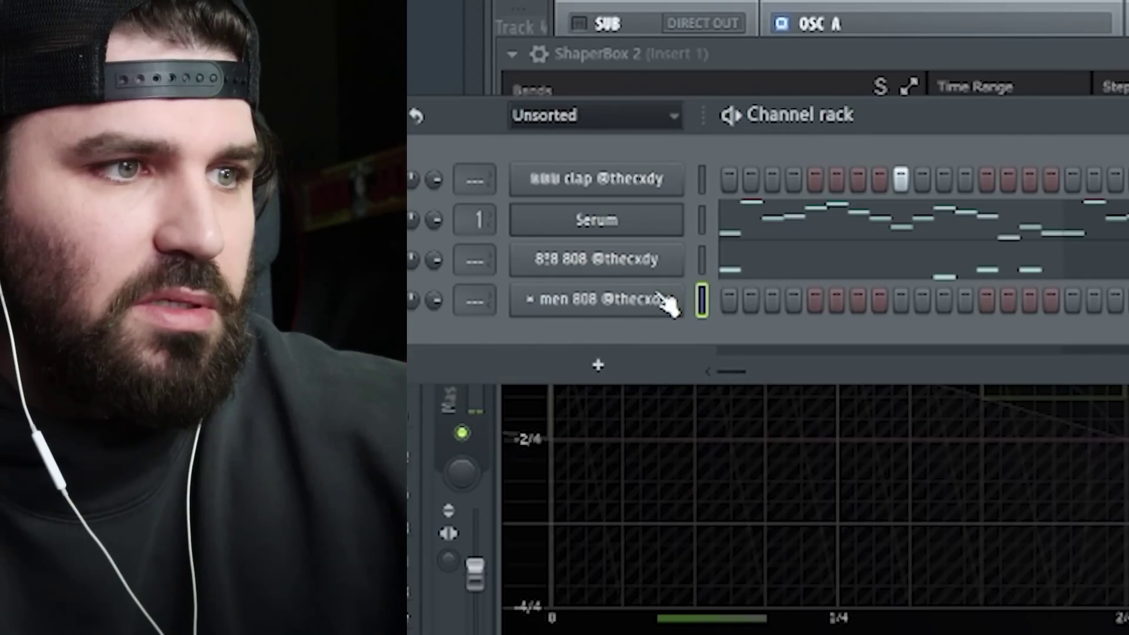
right_click(662, 297)
click(522, 230)
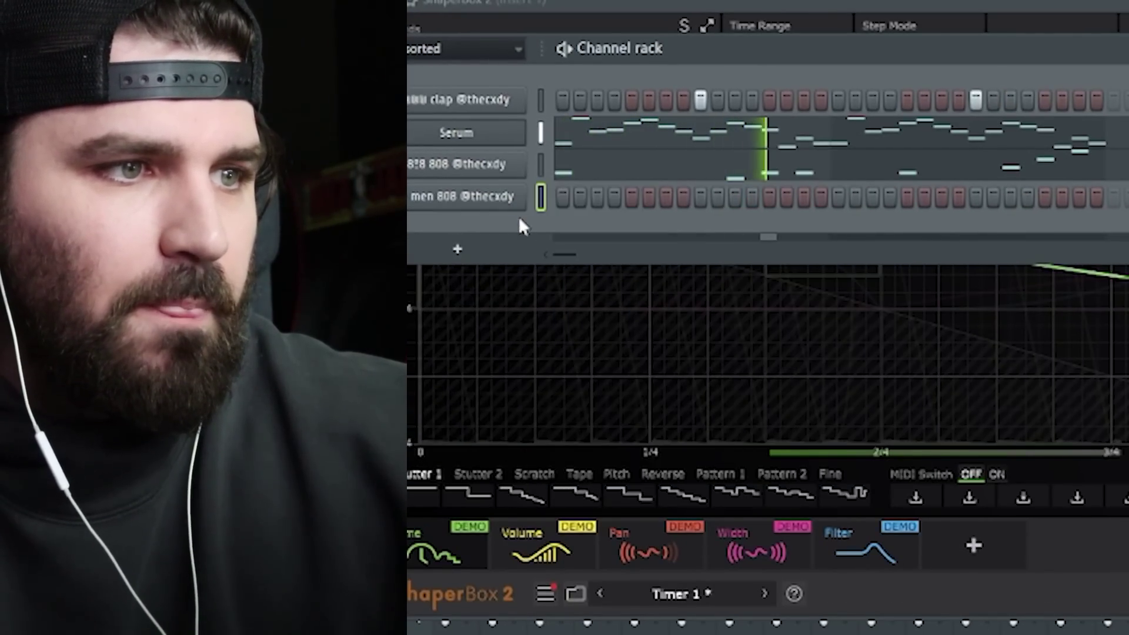
click(585, 203)
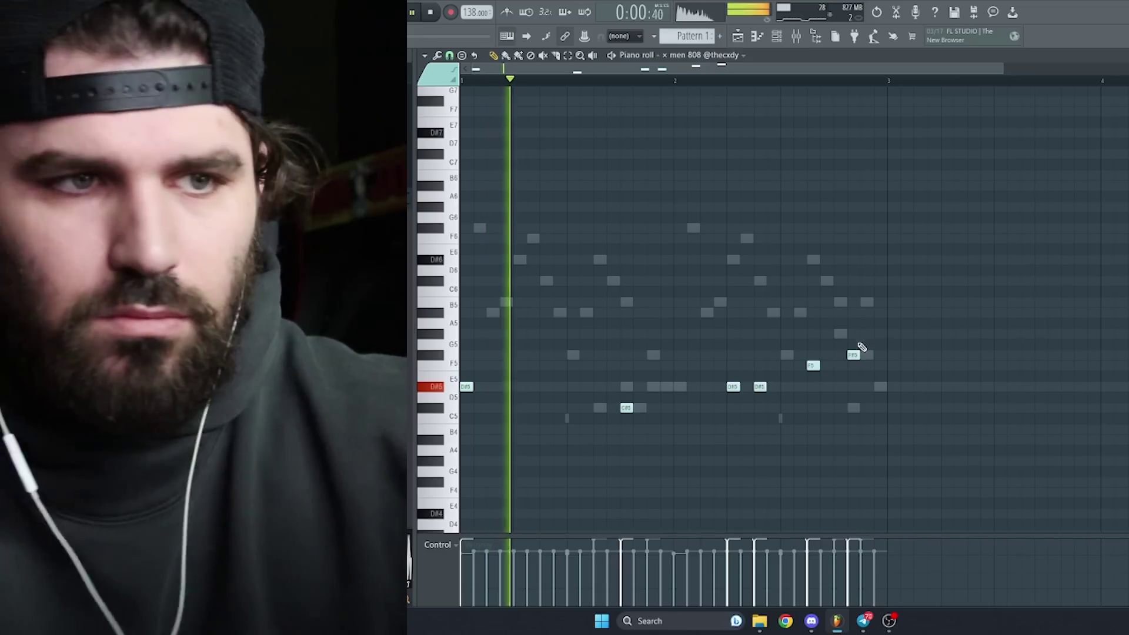
right_click(854, 357)
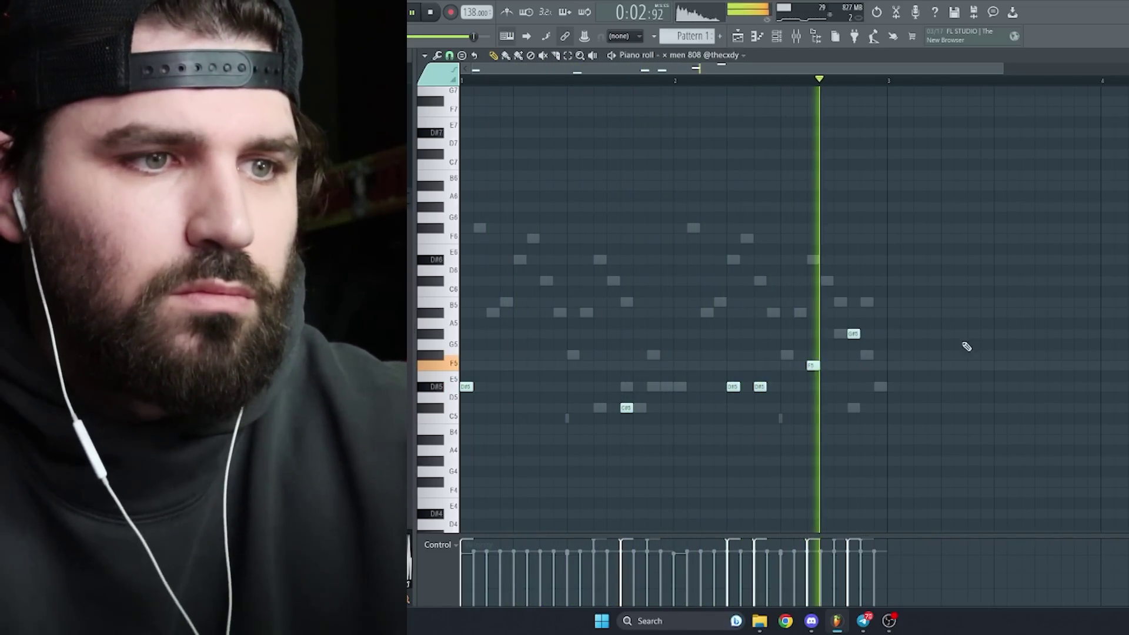
click(817, 345)
mouse_move(853, 336)
mouse_down()
mouse_move(852, 301)
mouse_move(852, 314)
mouse_up()
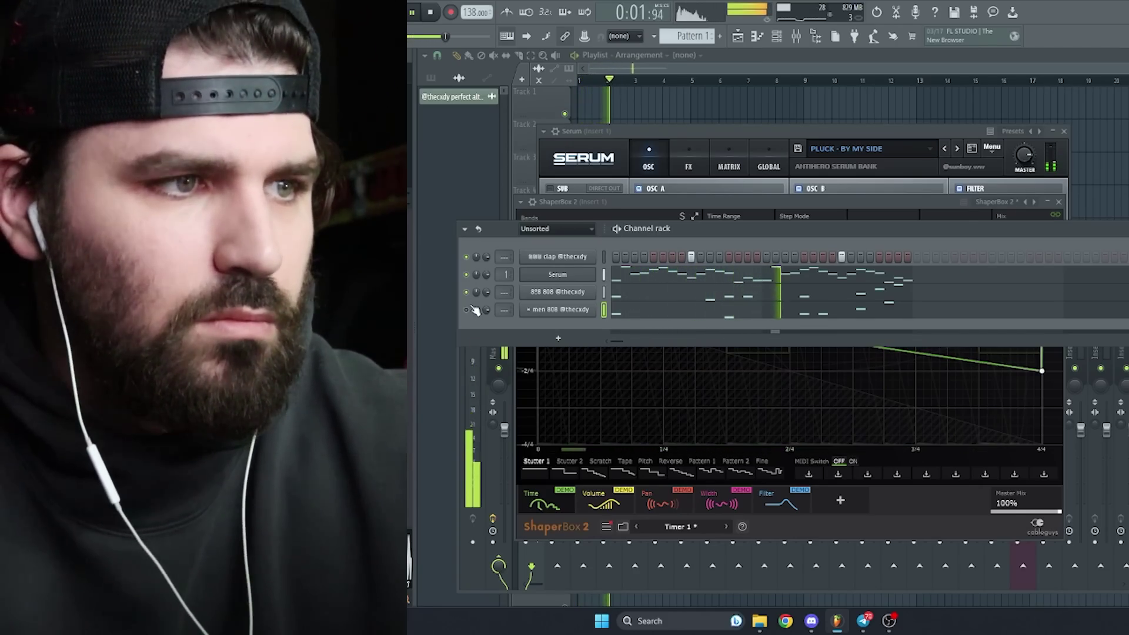
Step: Check the cut group in the other 808's channel settings and adjust the cut group of the × men 808
click(557, 292)
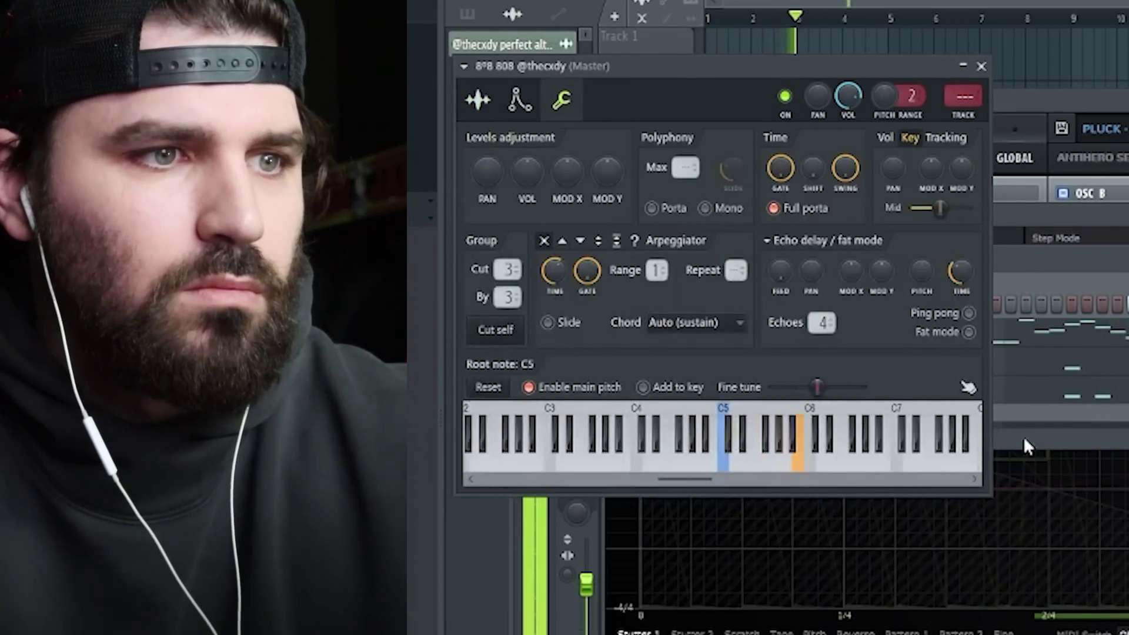
click(1025, 440)
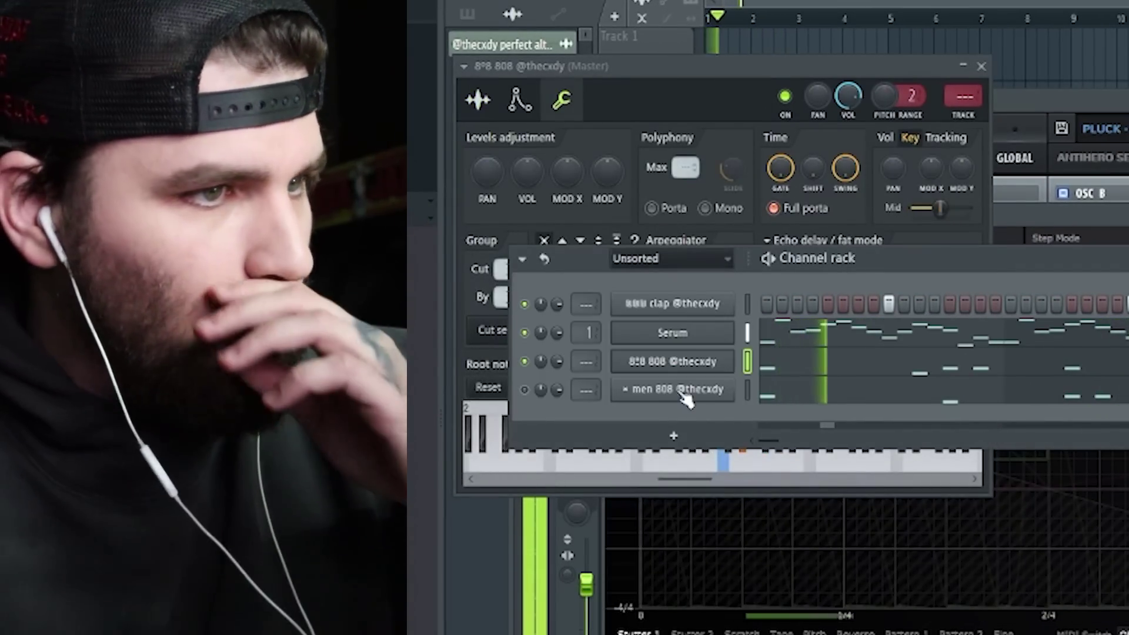
click(683, 392)
click(585, 125)
drag(540, 288, 538, 321)
click(1026, 440)
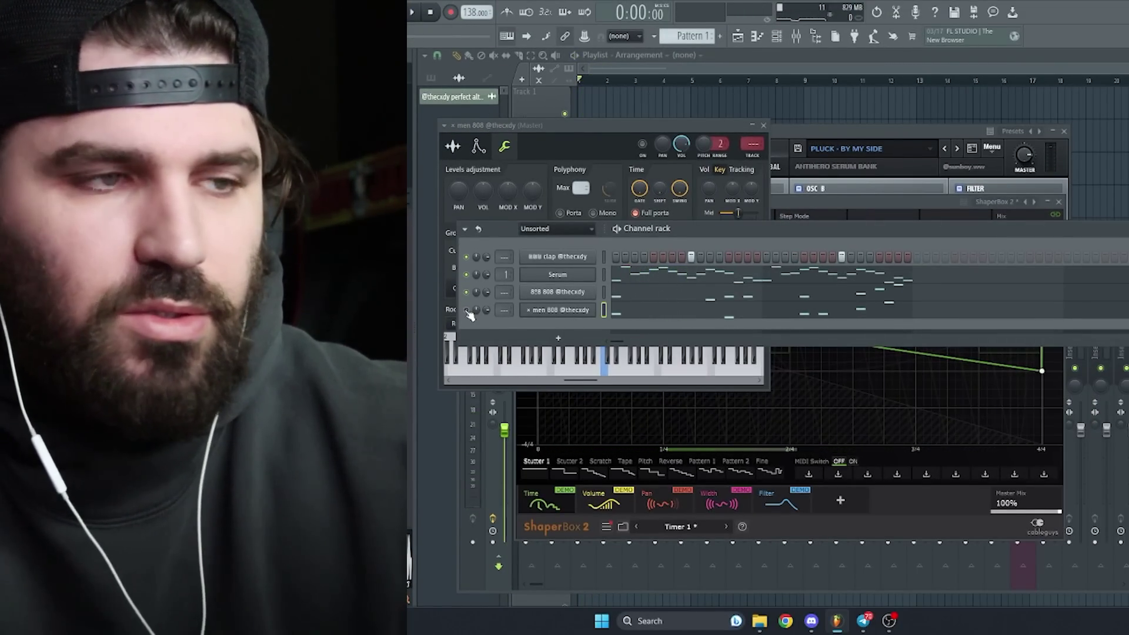
key(space)
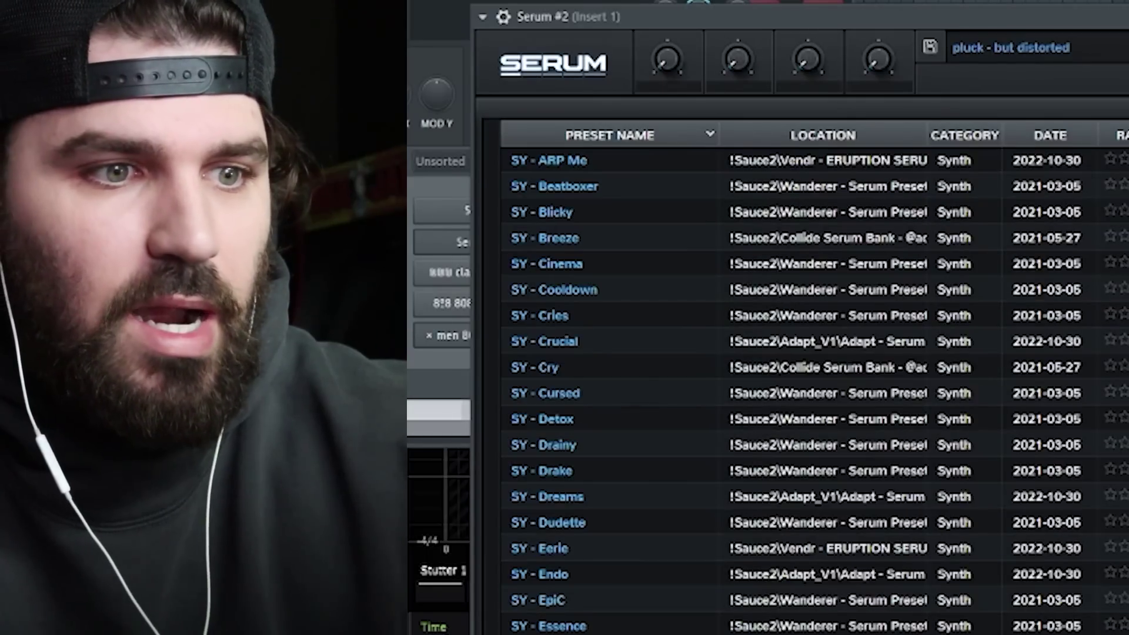
Step: Audition the SY - Dreams preset in Serum #2 and load the Synth - 2x preset
click(735, 498)
scroll(663, 520, down, 10)
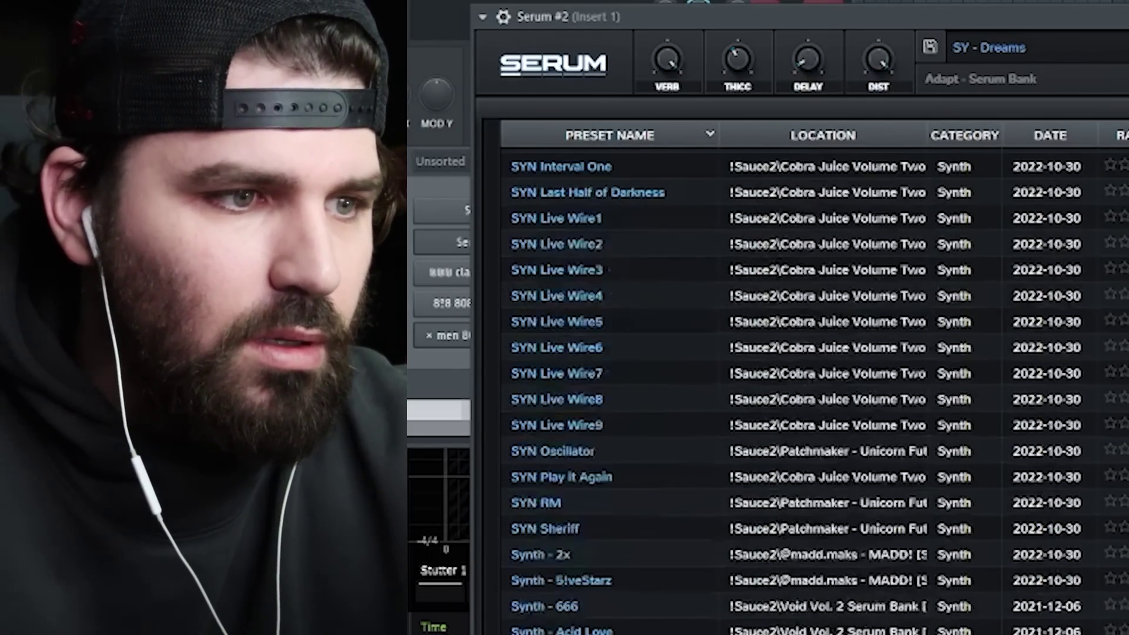
click(663, 514)
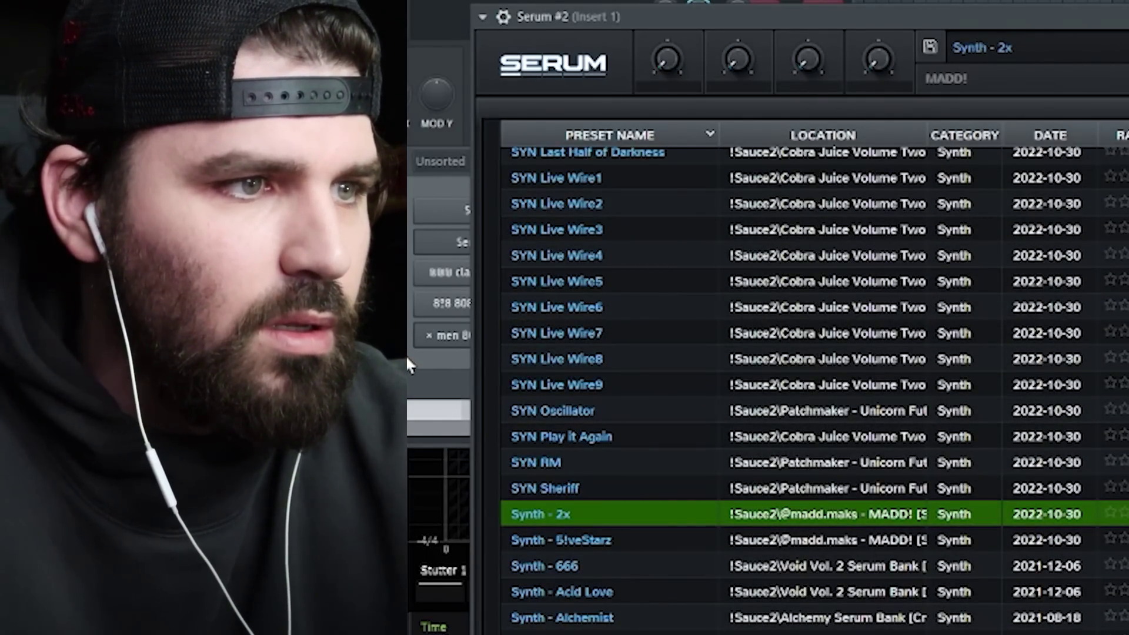
Step: Draw four descending one-beat notes, A#6, G#6, F#6 and F6, across the second bar of the Serum #2 piano roll
right_click(535, 231)
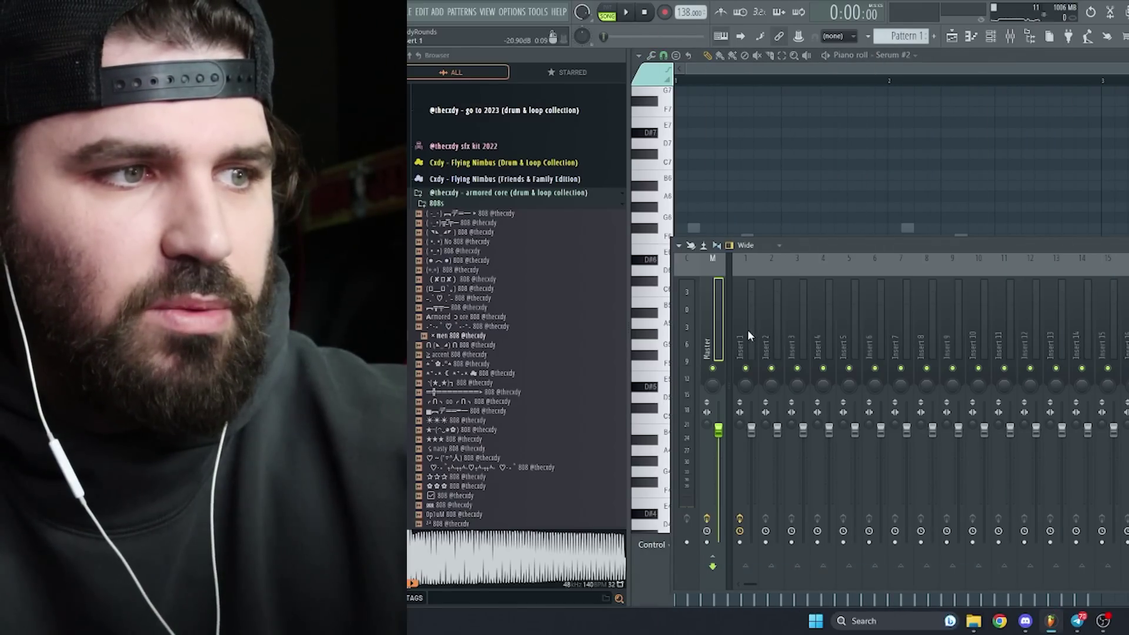
key(F9)
key(F5)
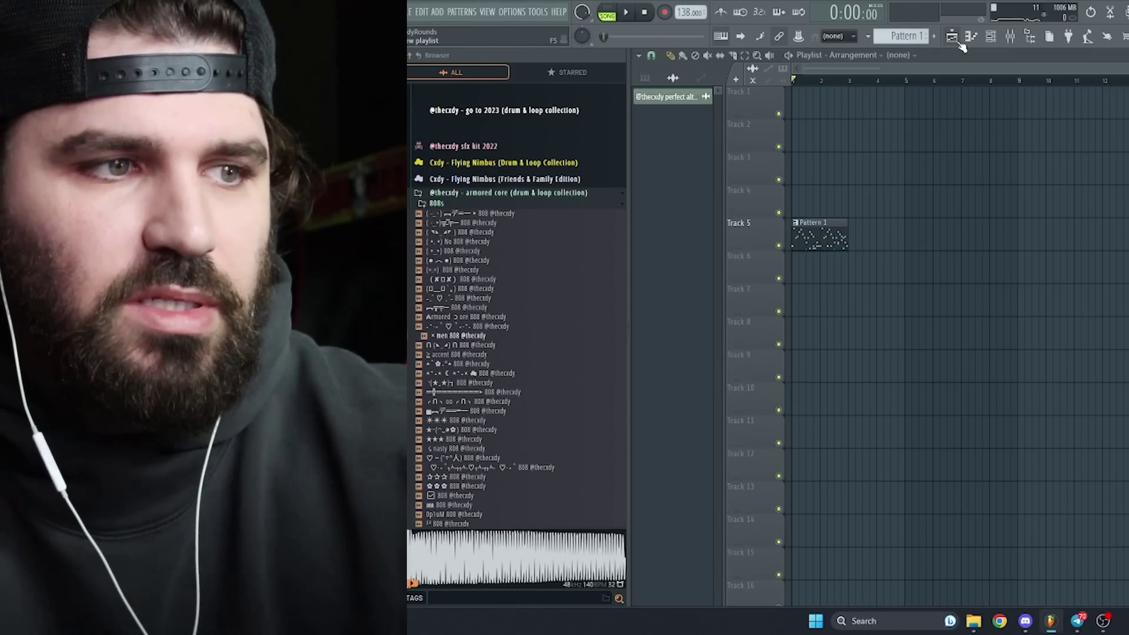
click(990, 37)
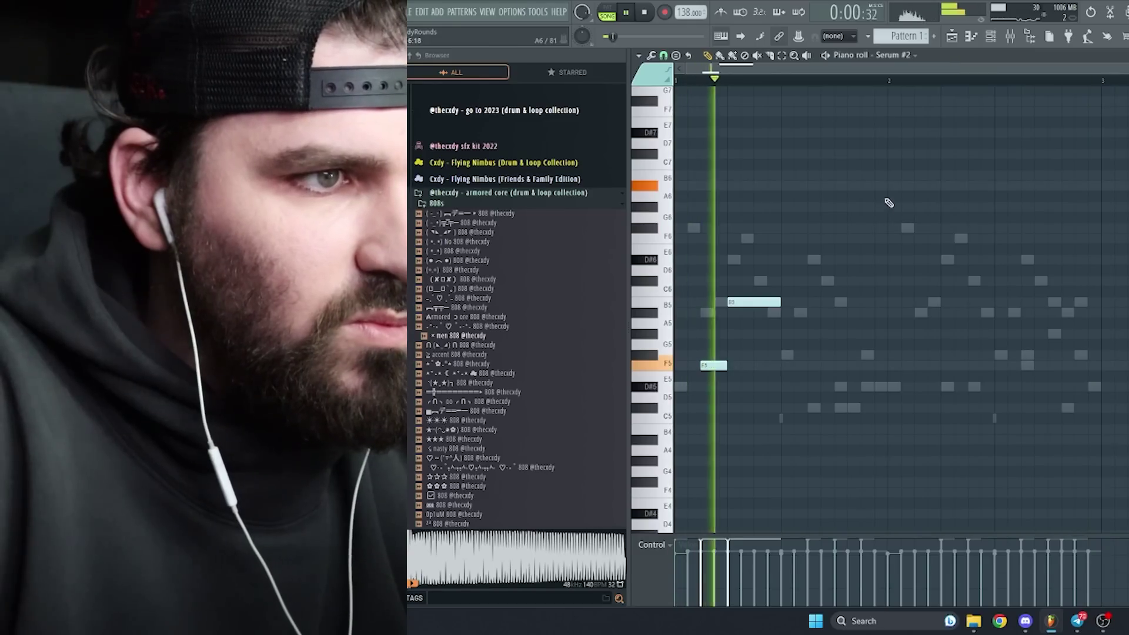
click(890, 186)
click(942, 209)
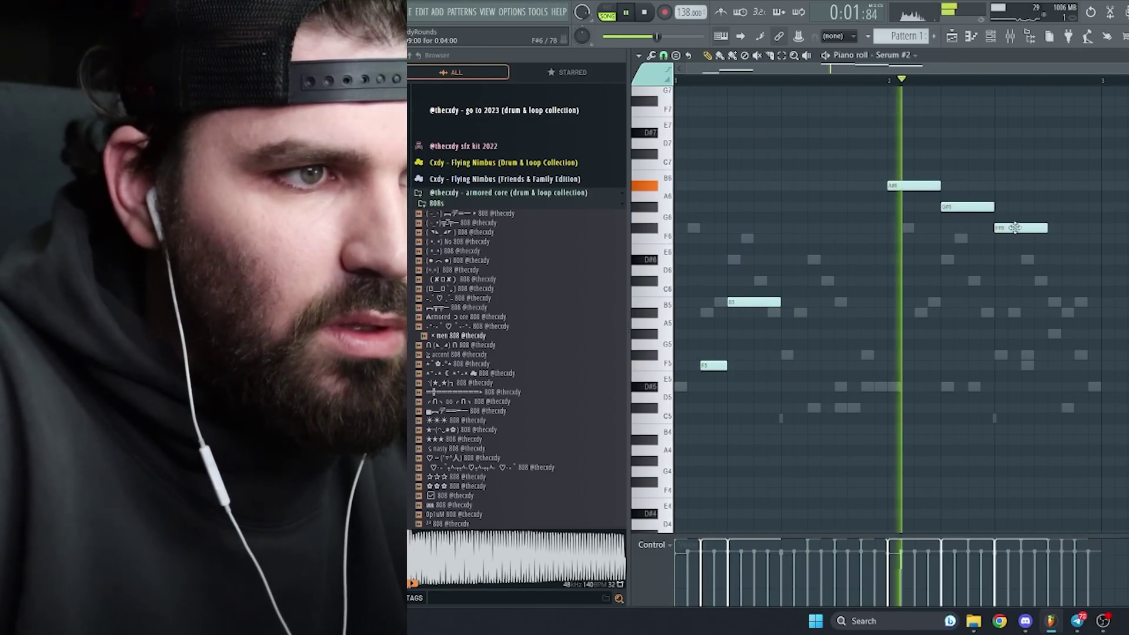
click(999, 228)
click(1081, 238)
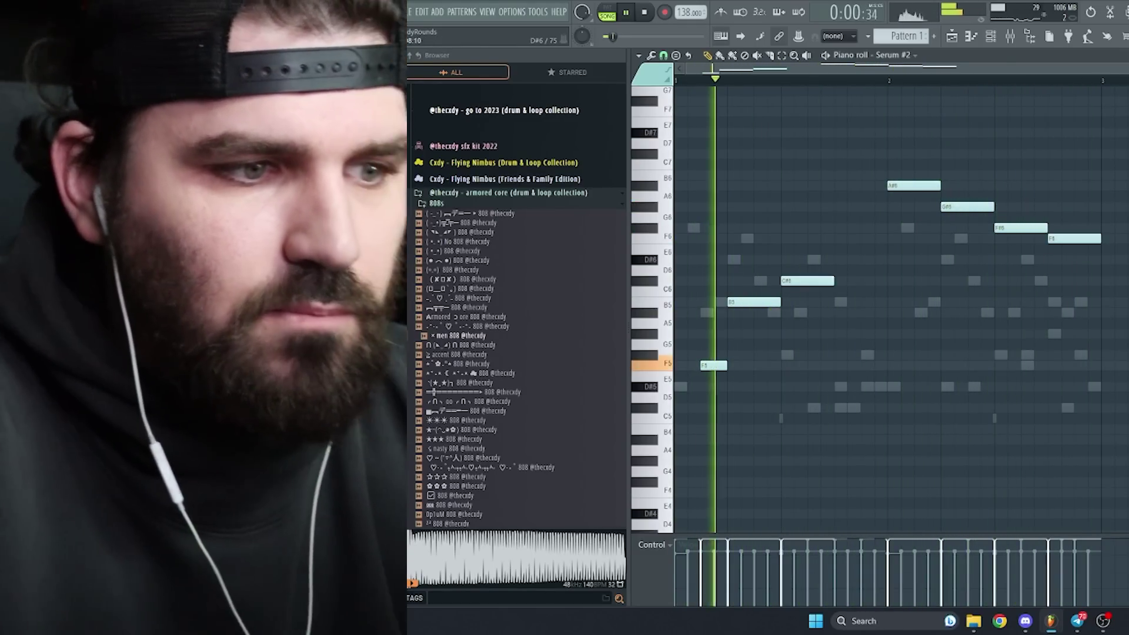
Step: Mute the first Serum channel in the channel rack and route Serum #2 to mixer track 1
key(F7)
click(681, 257)
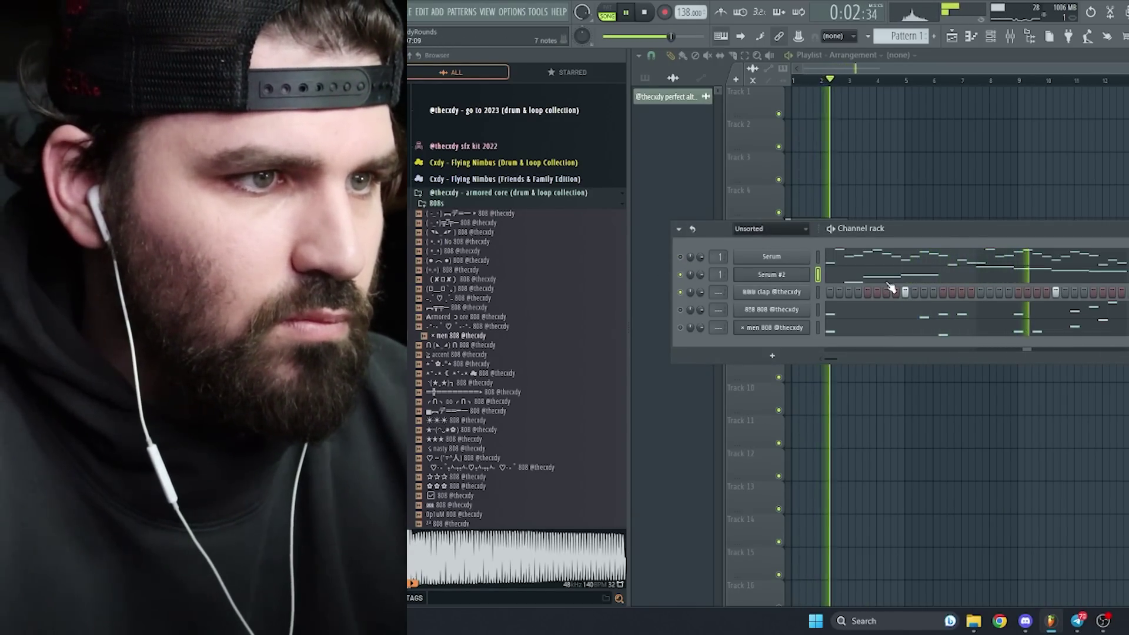
key(F7)
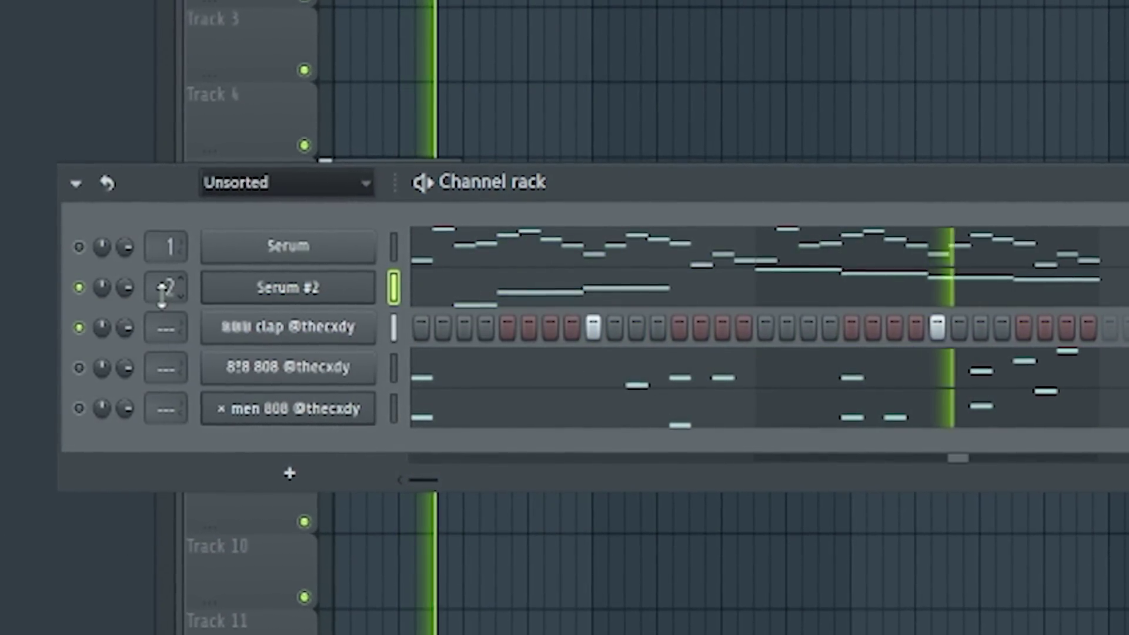
drag(169, 294, 169, 301)
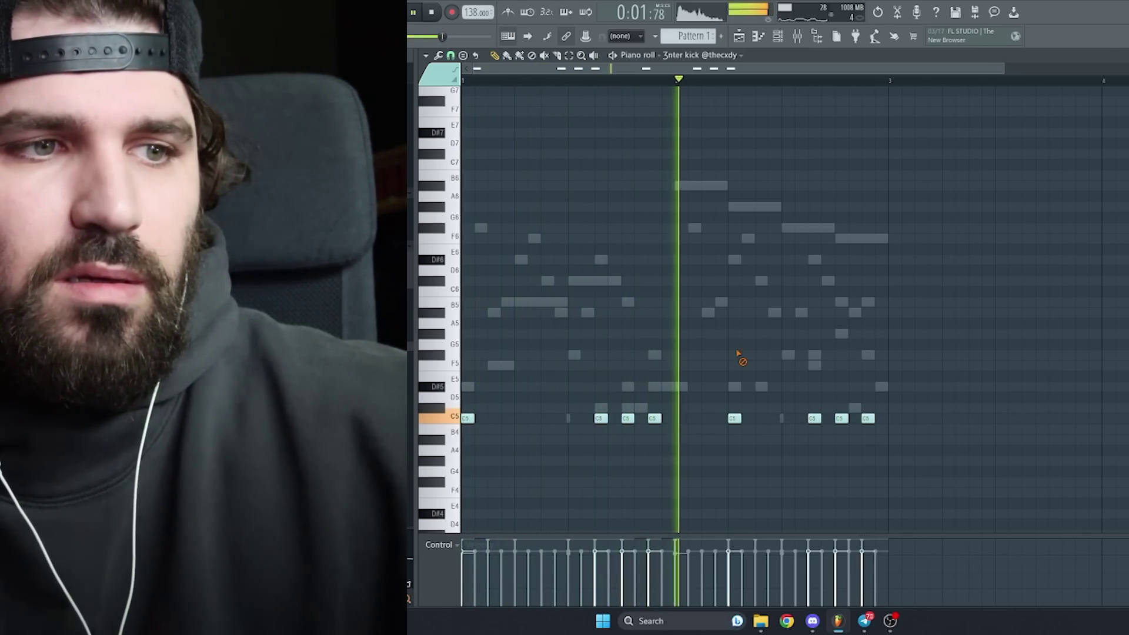
Step: Select all the kick notes in the piano roll
drag(937, 432, 462, 341)
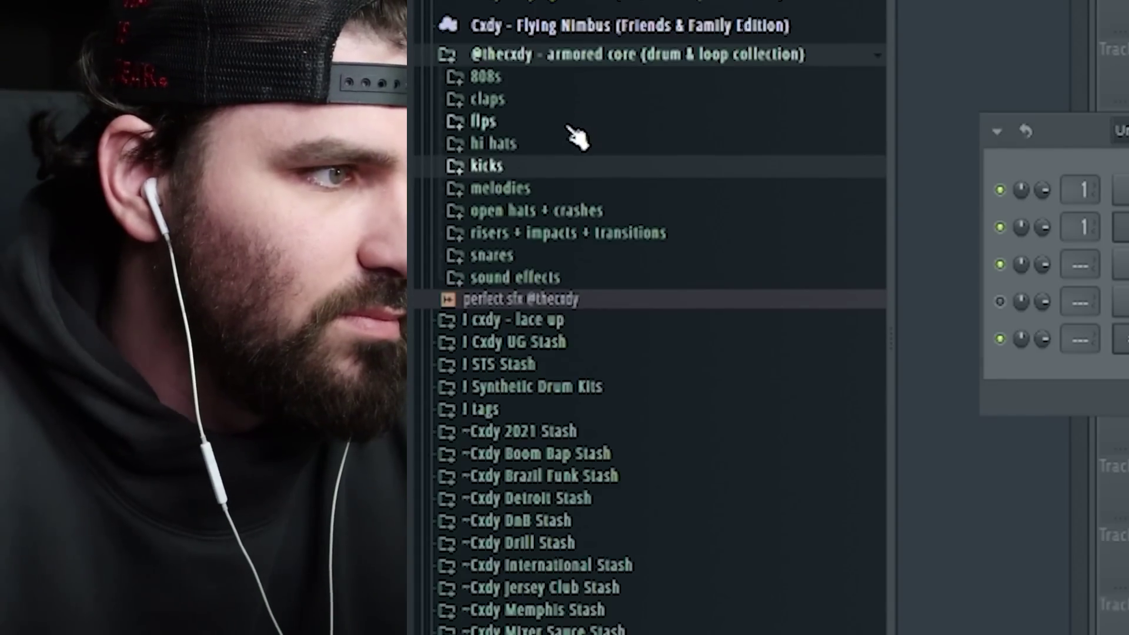
Step: Add the kissy ~ ★ hi hat sample from the hi hats folder as a new channel and open its piano roll
click(580, 142)
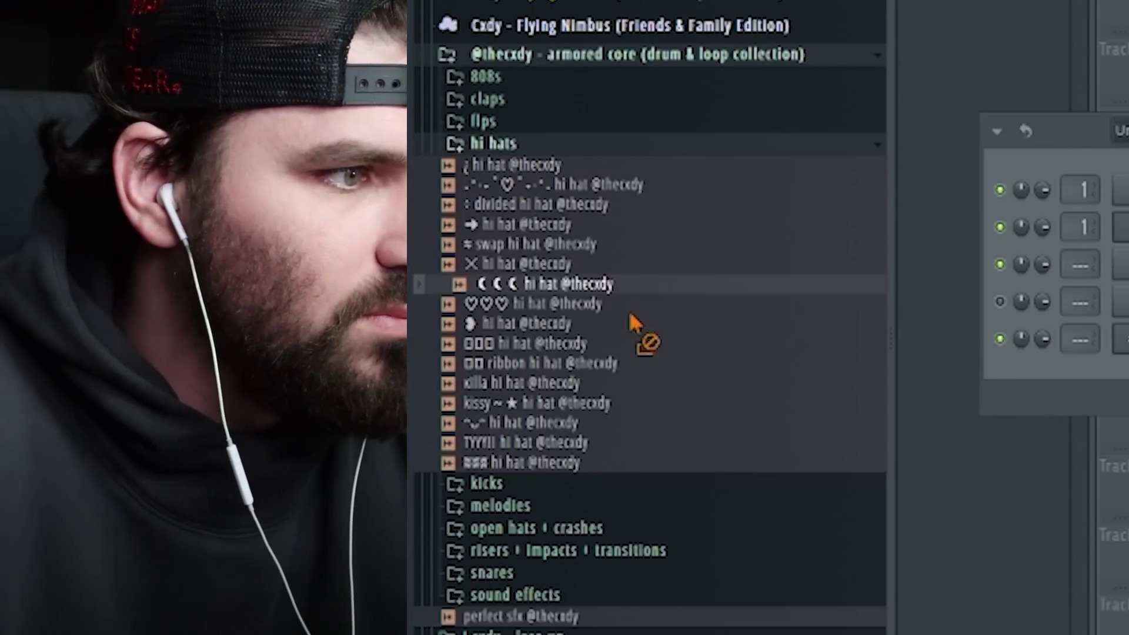
drag(547, 404, 712, 375)
right_click(713, 375)
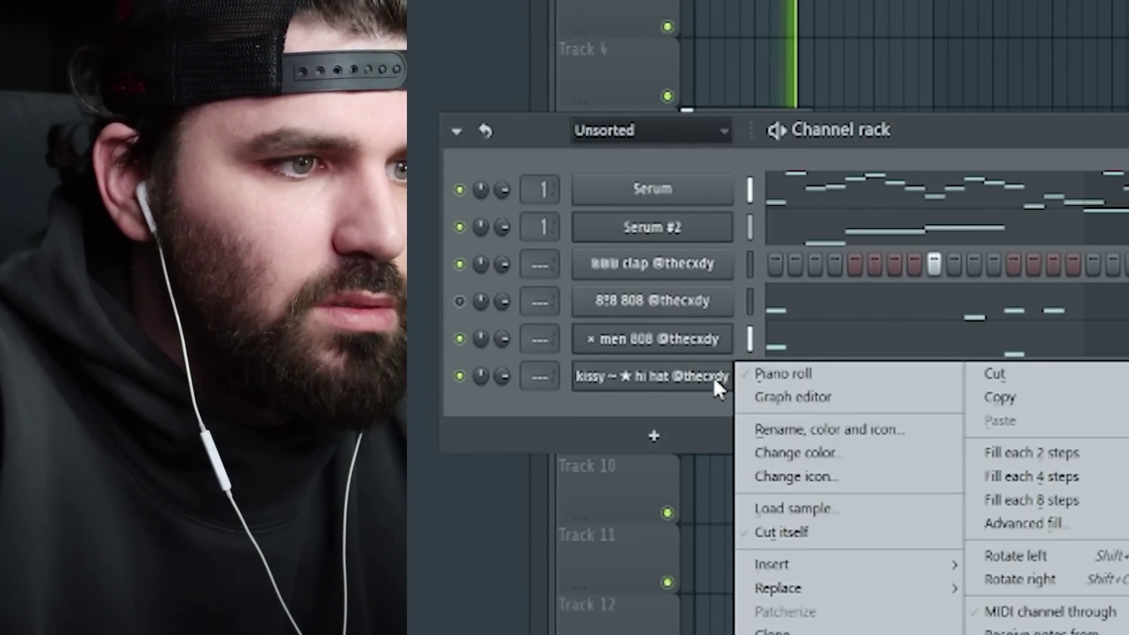
click(791, 374)
Step: Draw a C5 hi-hat roll over the first beat, followed by evenly spaced C5 hits through the first bar
click(488, 1)
click(513, 124)
mouse_move(503, 445)
mouse_down()
mouse_move(469, 444)
mouse_move(499, 457)
mouse_up()
drag(568, 457, 509, 457)
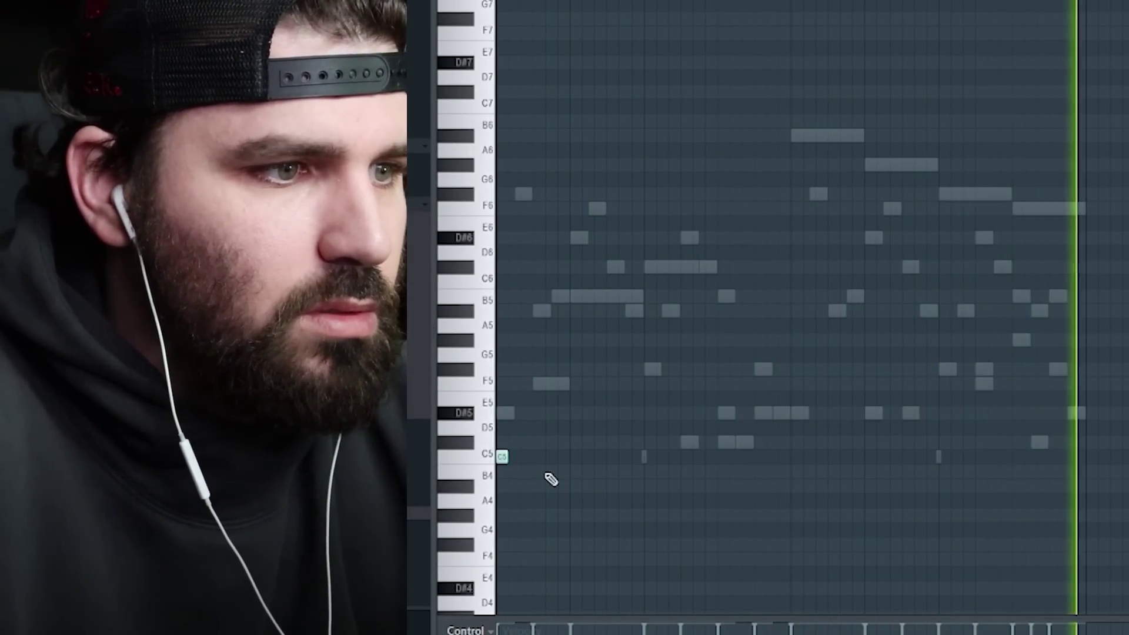
click(682, 458)
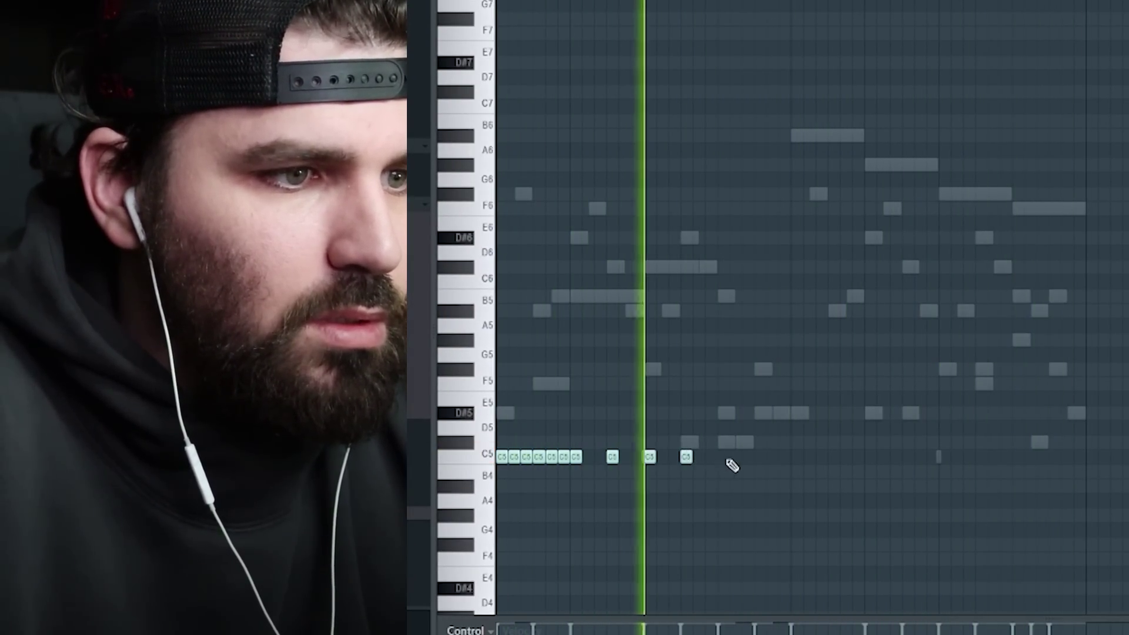
click(728, 459)
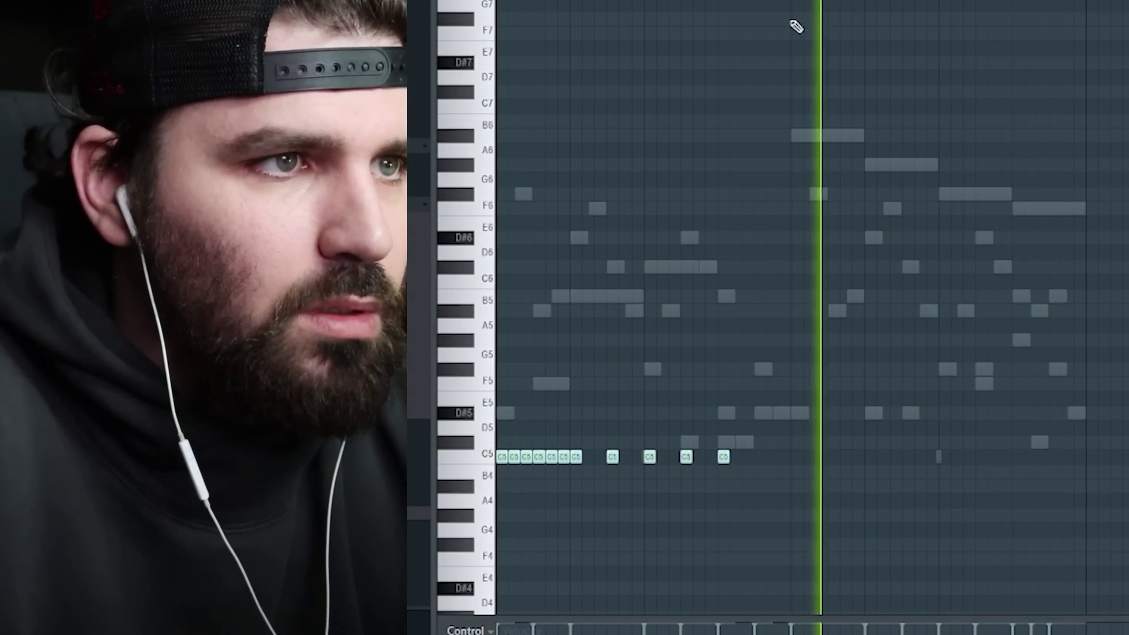
Step: Continue the hi-hat pattern through the second bar and raise its six-note roll to C#5
key(ctrl+b)
drag(864, 474, 1002, 445)
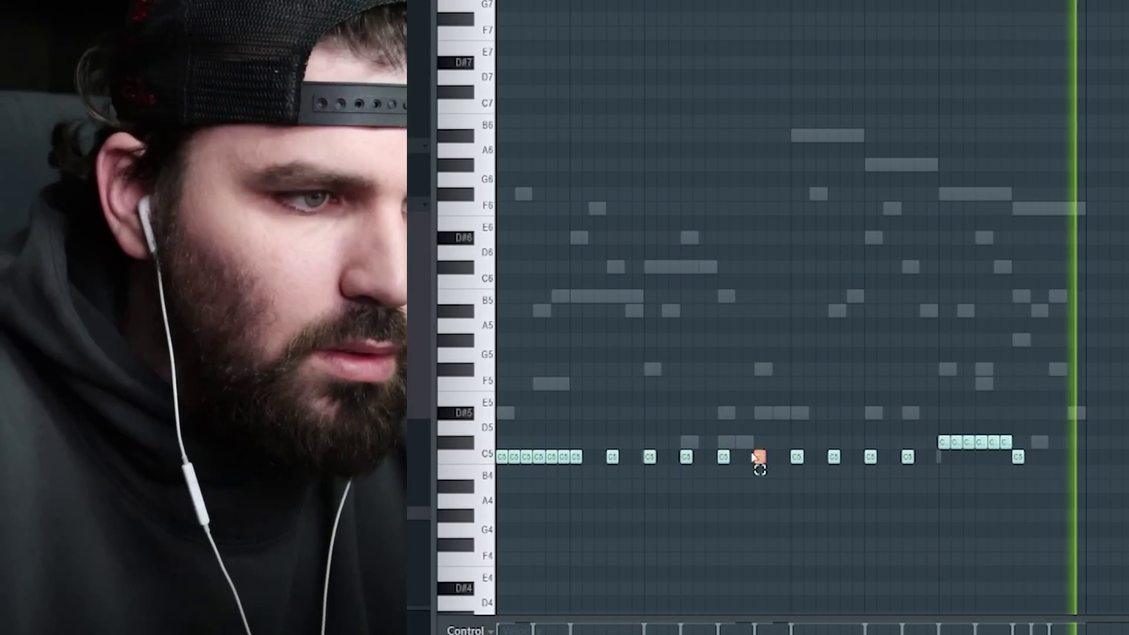
Step: Lower the last hi-hat hit of bar one to C4 and add another C4 hit early in bar two
key(ctrl+Down)
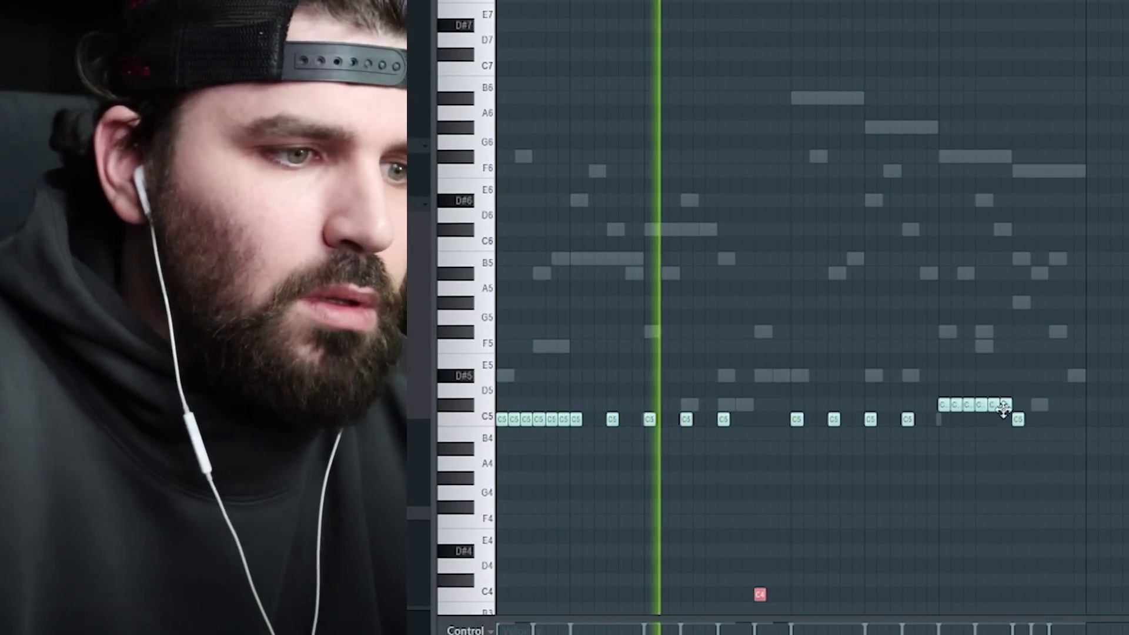
click(1054, 595)
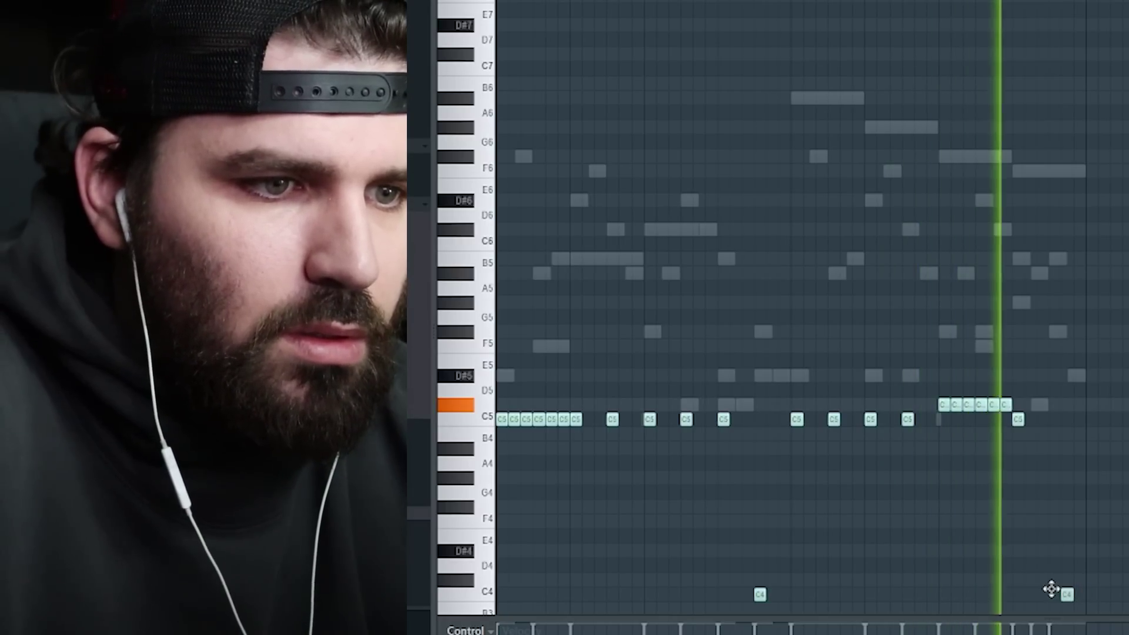
click(834, 594)
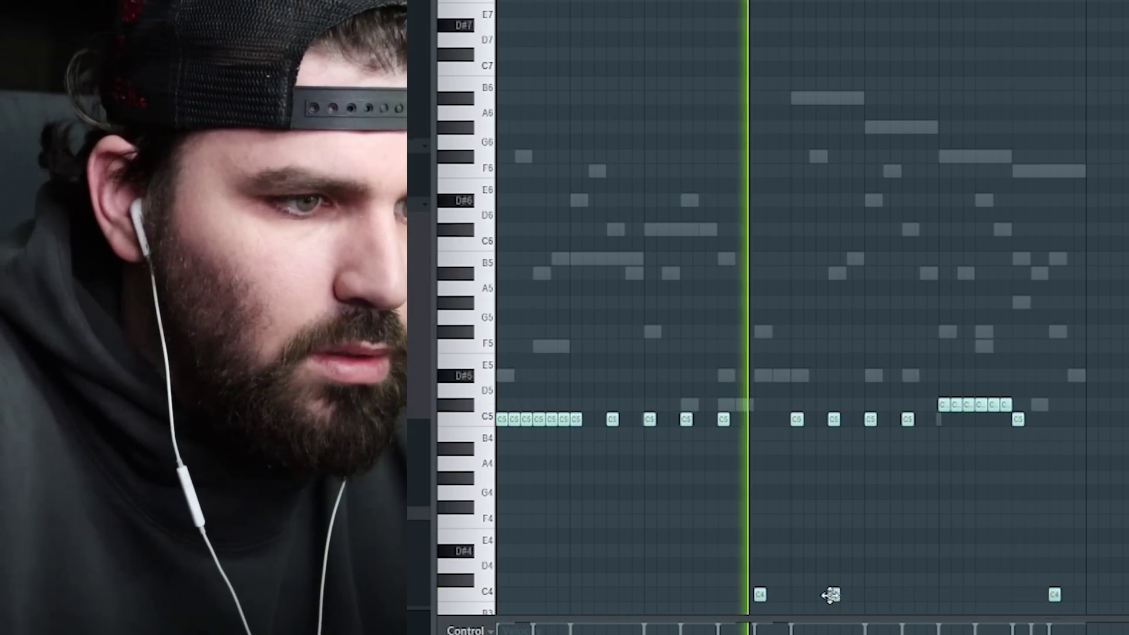
right_click(1055, 595)
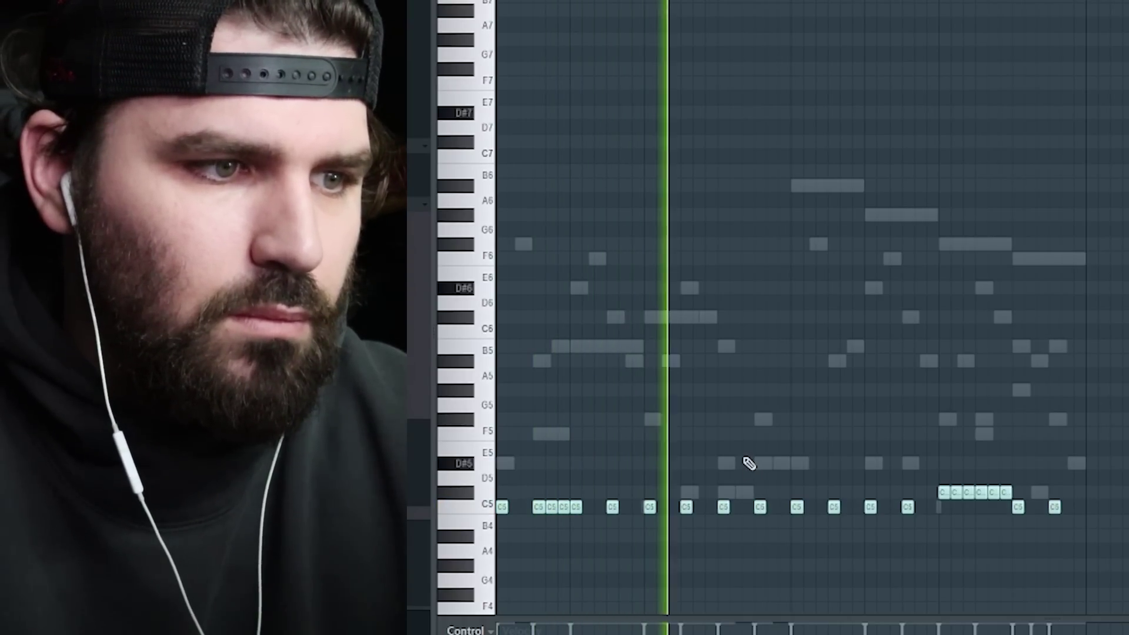
scroll(870, 453, down, 3)
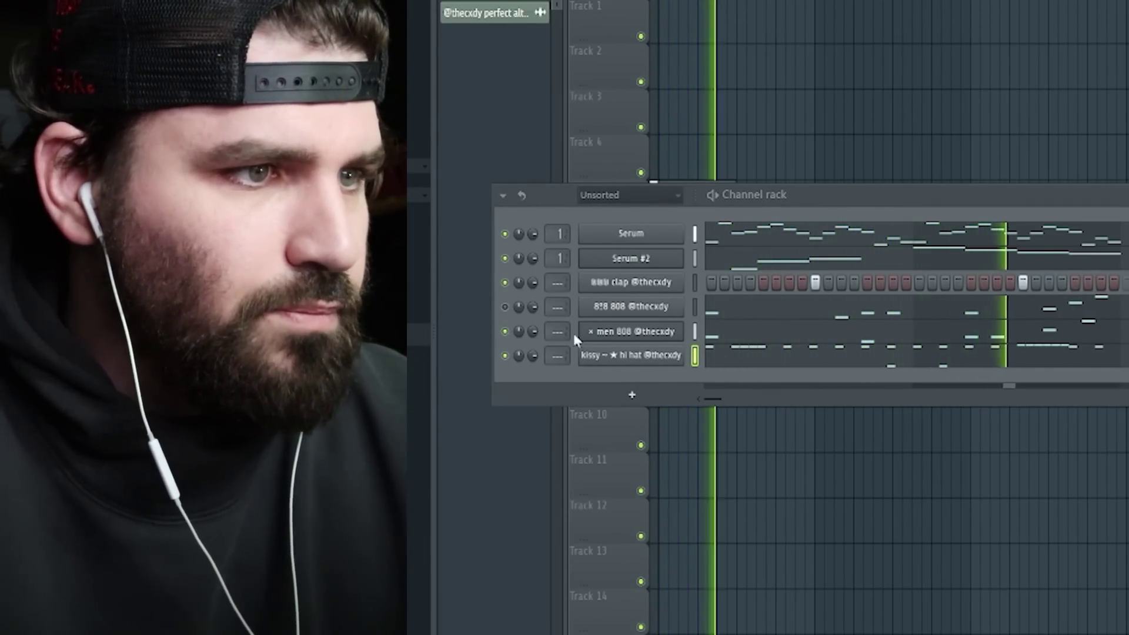
Step: Audition samples in the snares folder and replace the clap channel's sample with the crossed-symbol snare
right_click(630, 265)
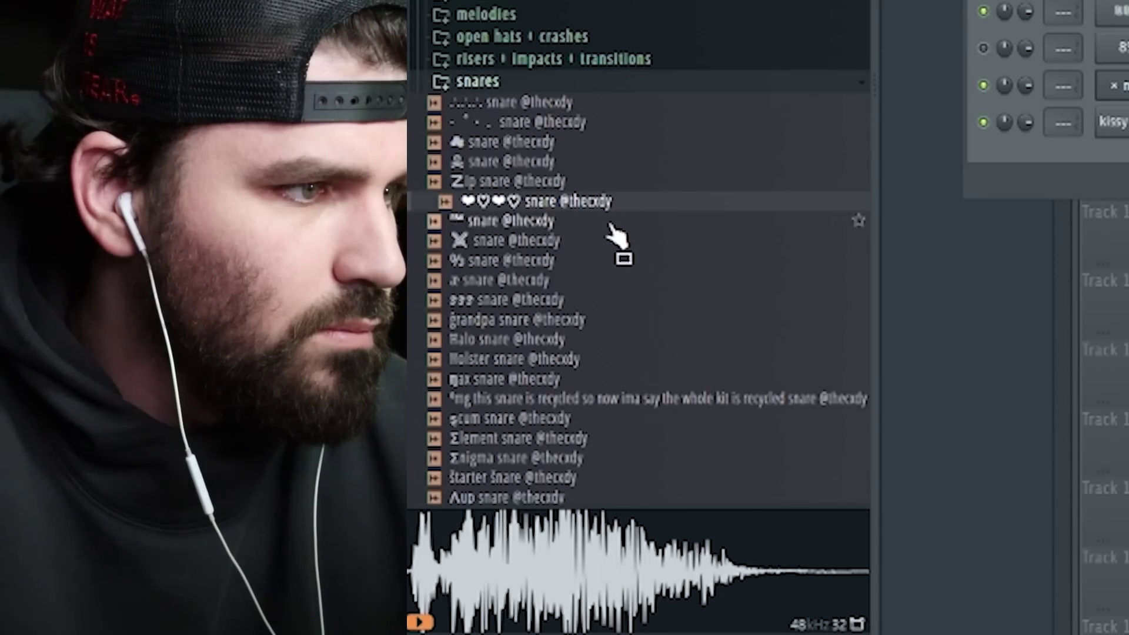
click(620, 227)
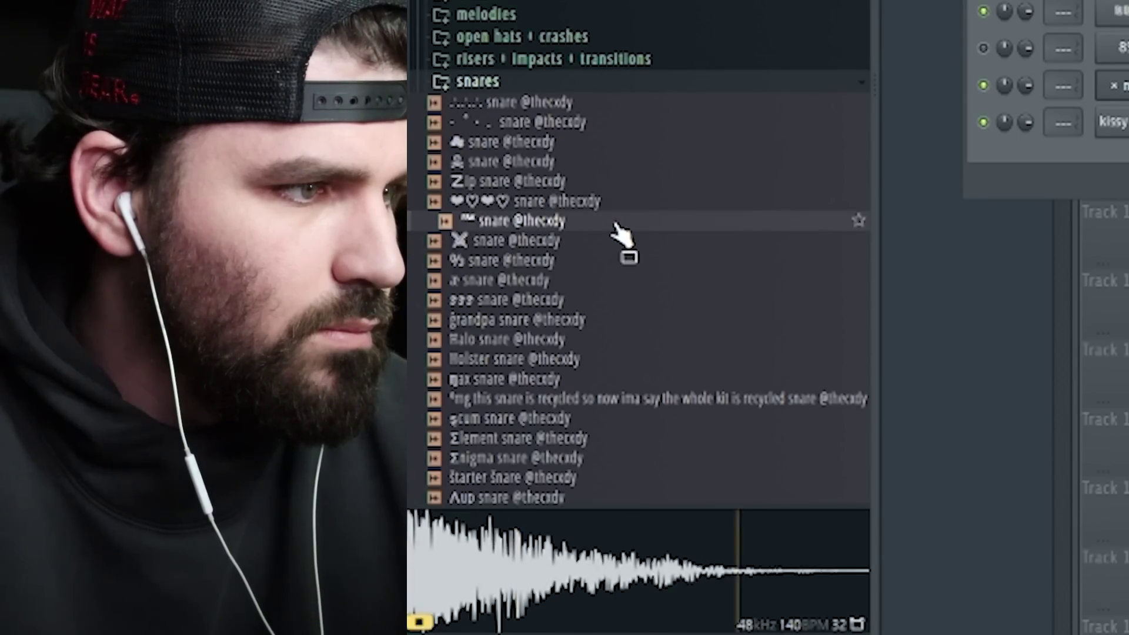
click(625, 239)
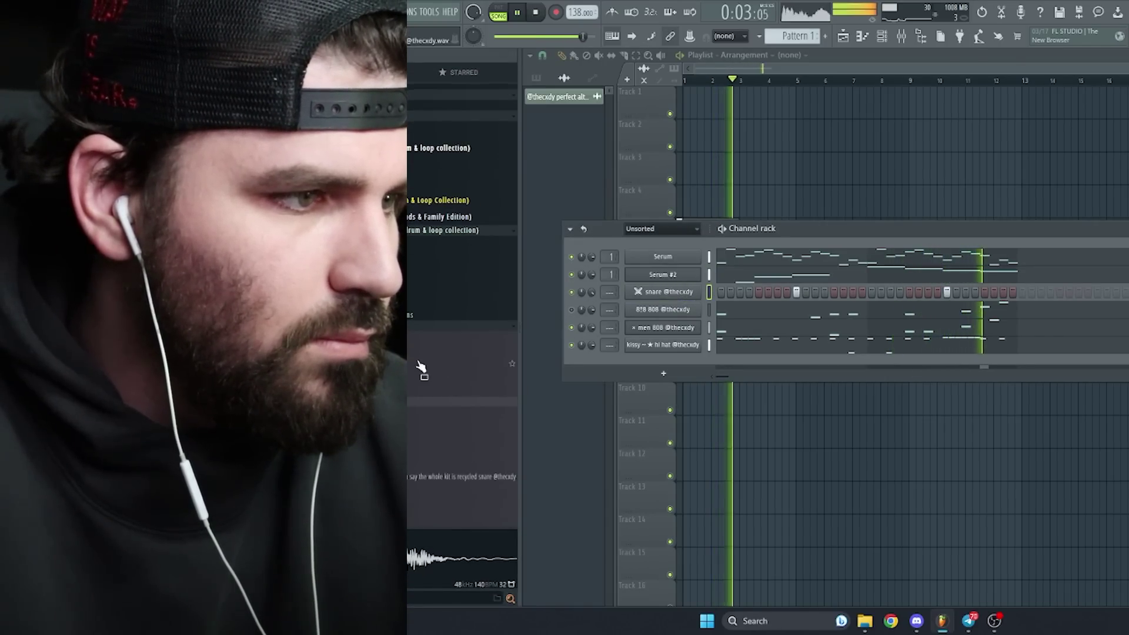
Step: Add the Halo snare and the "this snare is recycled" snare as extra channels with one step hit each
click(637, 149)
drag(419, 368, 988, 393)
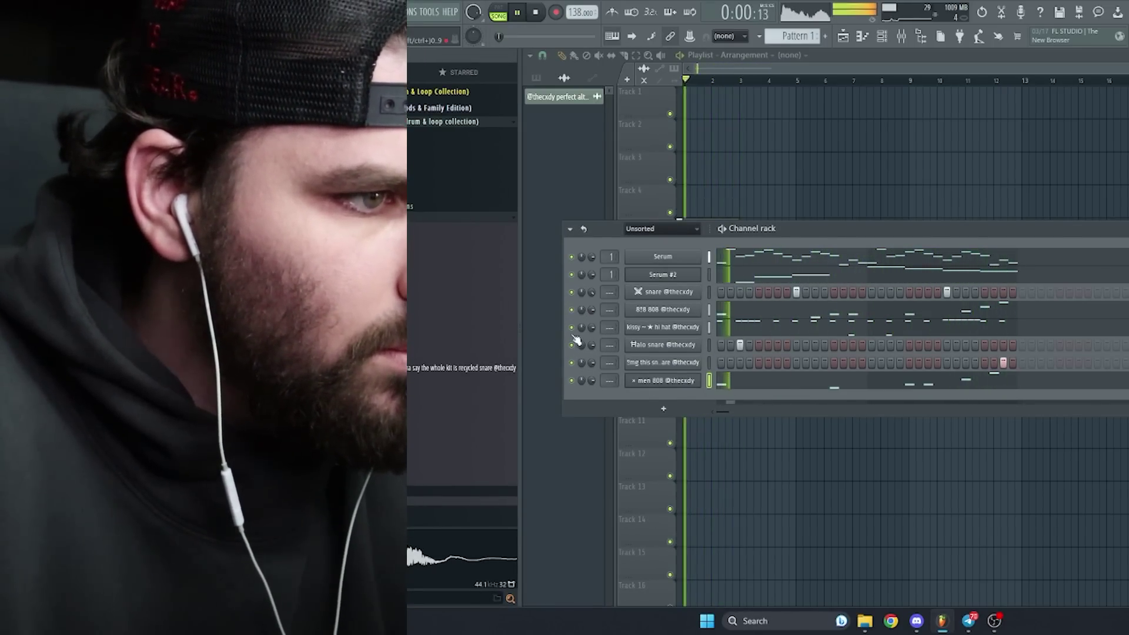
Step: Clone the second Serum channel and mute the drum and 808 channels
right_click(672, 272)
click(662, 417)
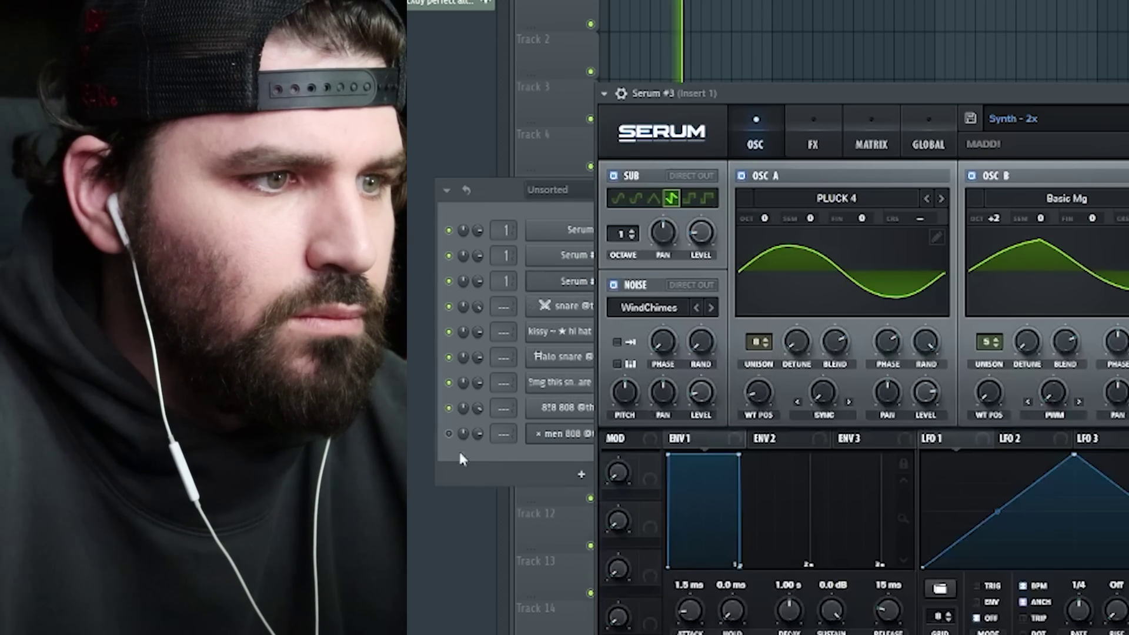
click(457, 449)
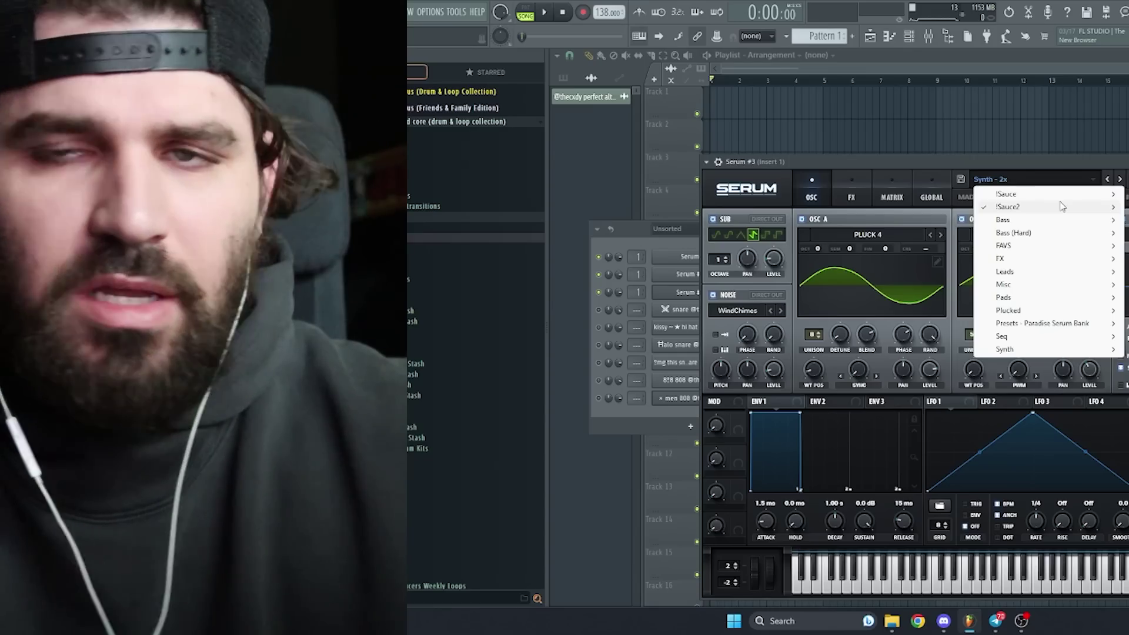
Step: Browse the !Sauce2 Serum banks and load the VOX - GUD preset into the cloned Serum channel
mouse_move(1062, 205)
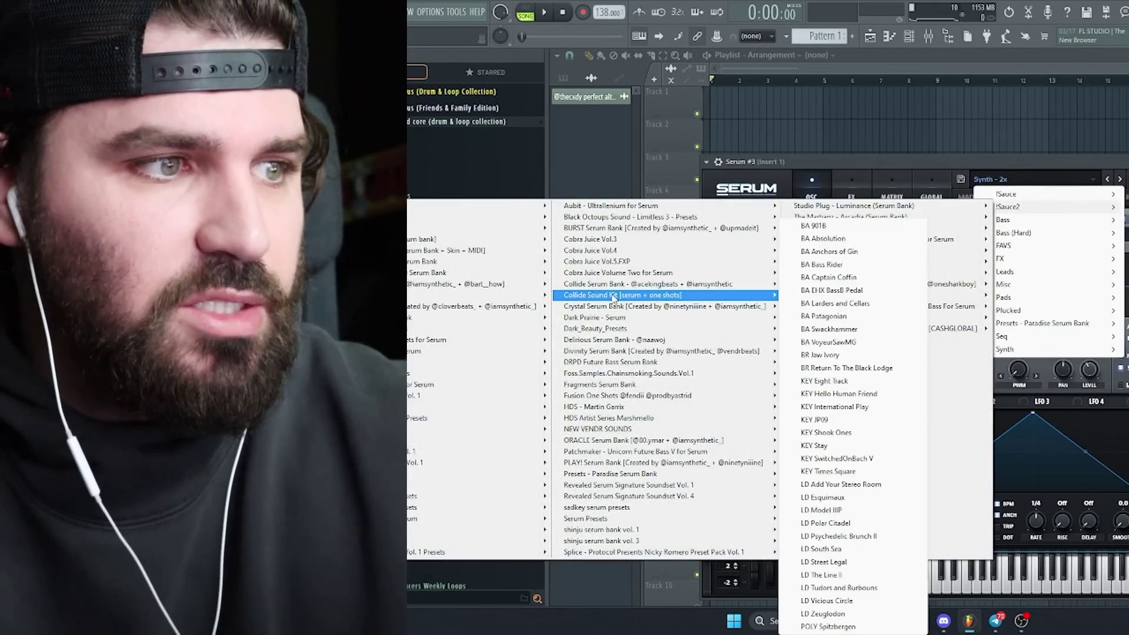
mouse_move(521, 330)
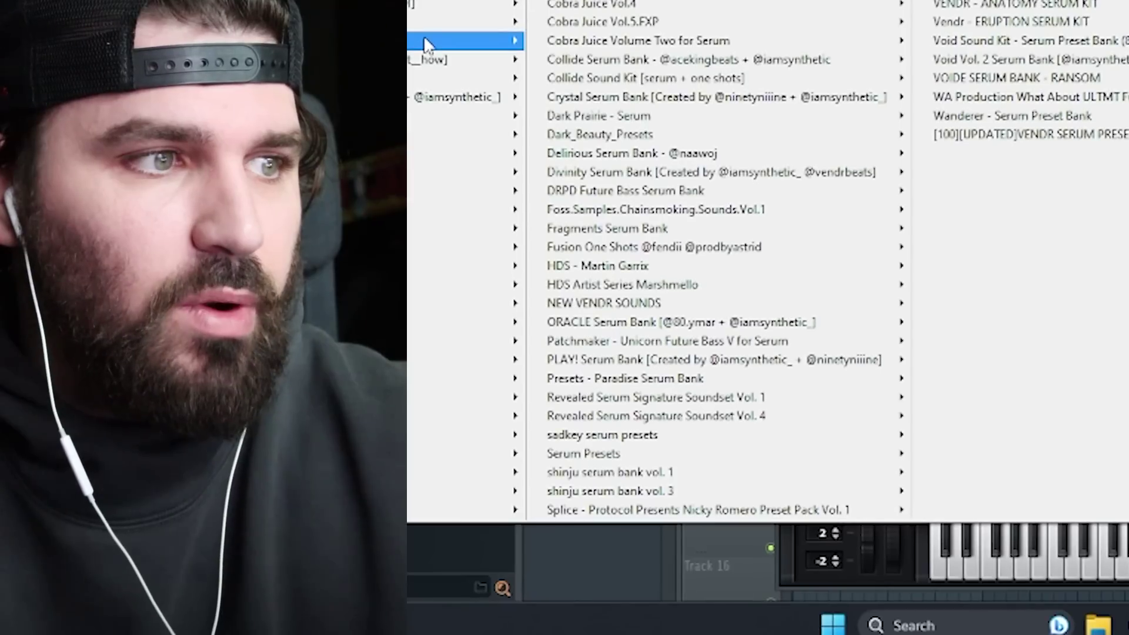
mouse_move(500, 273)
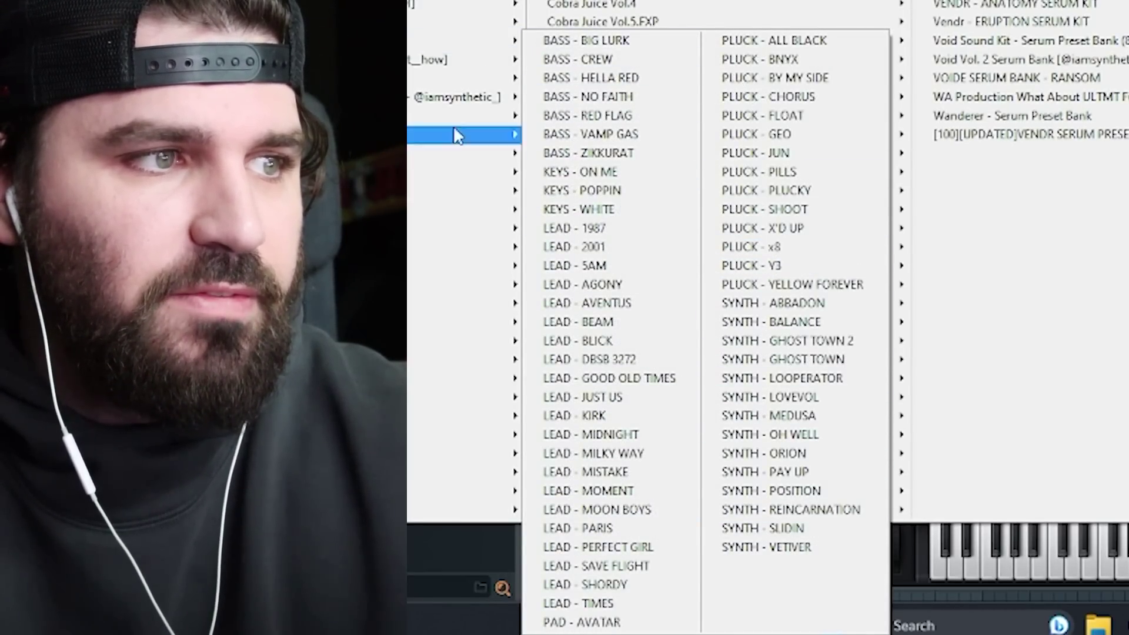
mouse_move(488, 22)
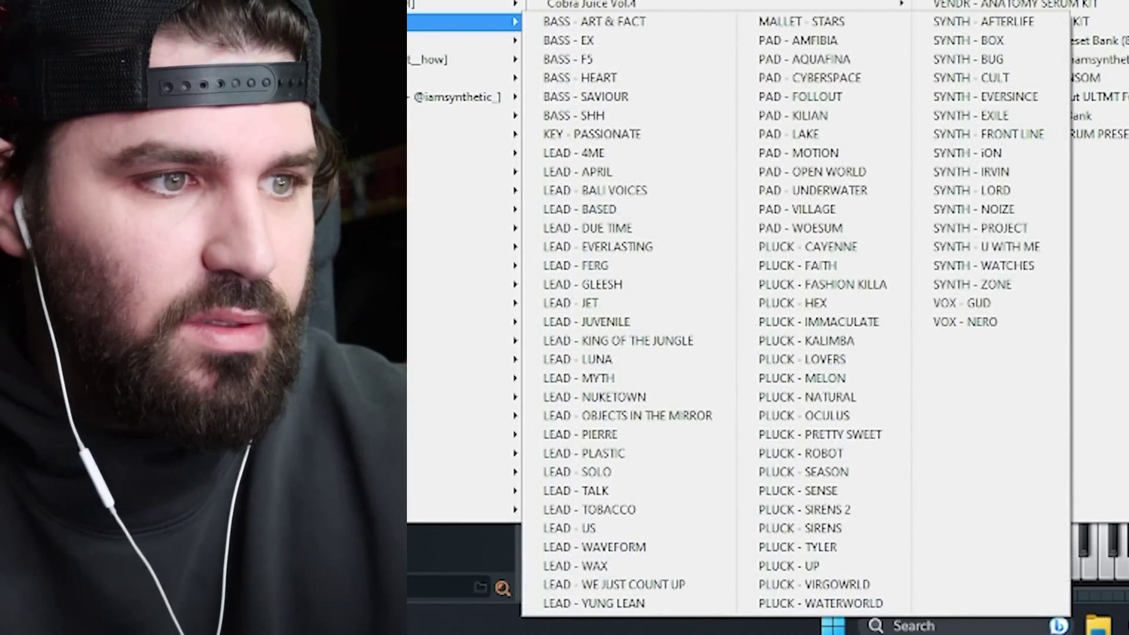
click(962, 303)
key(F6)
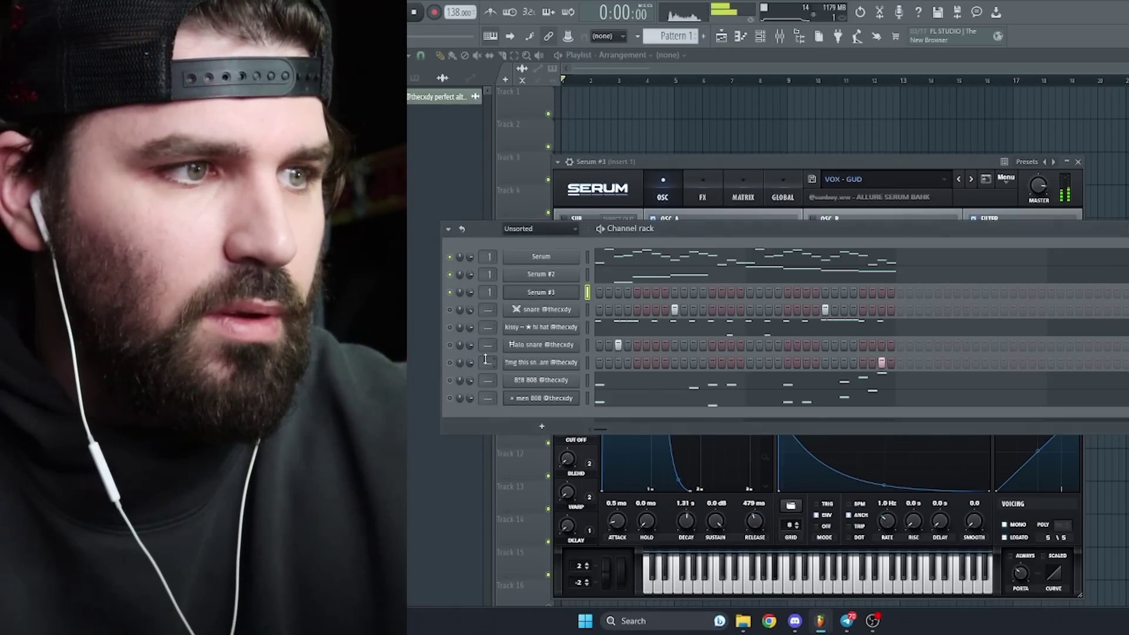
Step: Keep the VOX - GUD Serum channel on mixer track 1 and open its piano roll
drag(486, 286, 475, 275)
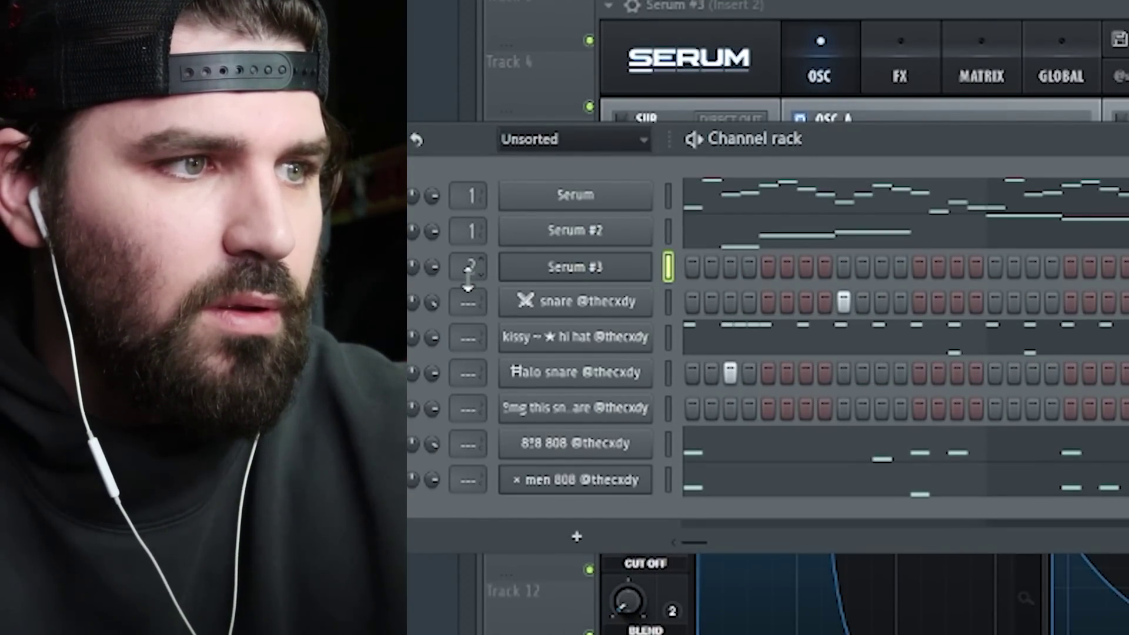
right_click(650, 257)
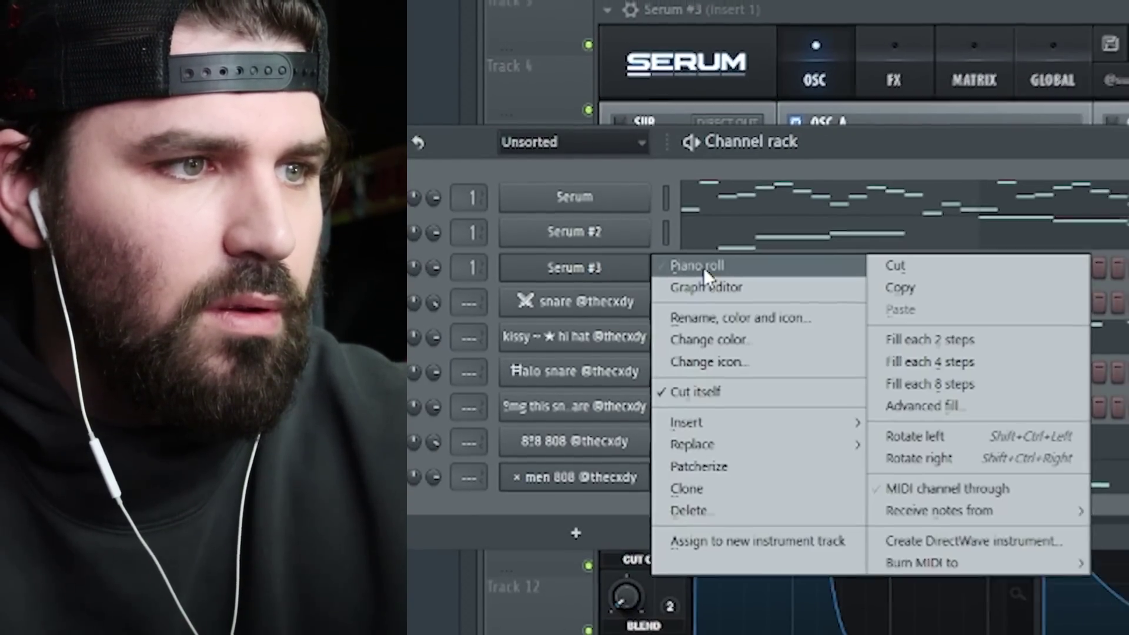
click(694, 264)
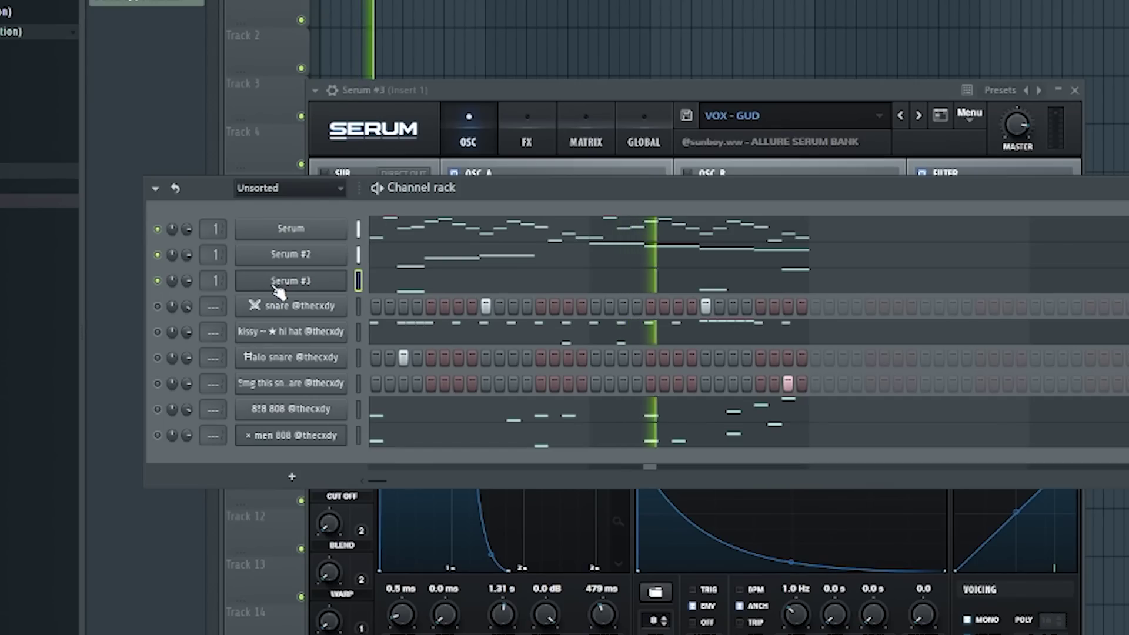
Step: Clone the VOX - GUD Serum channel, route the copy to mixer track 2, and open the copy's piano roll
right_click(288, 299)
click(429, 445)
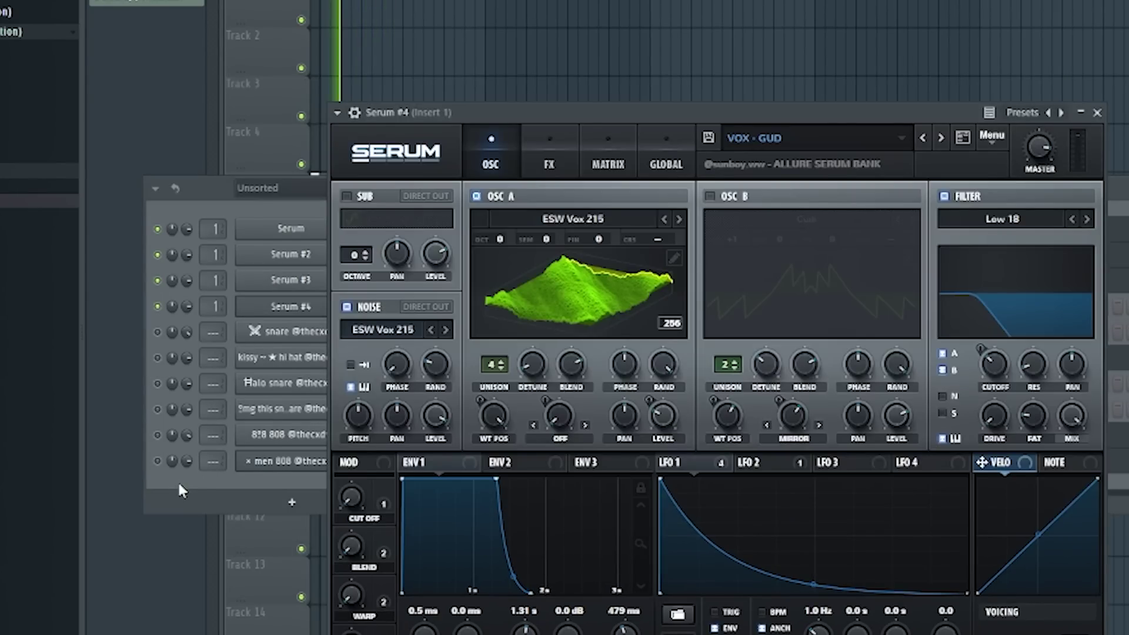
click(178, 481)
drag(214, 307, 214, 301)
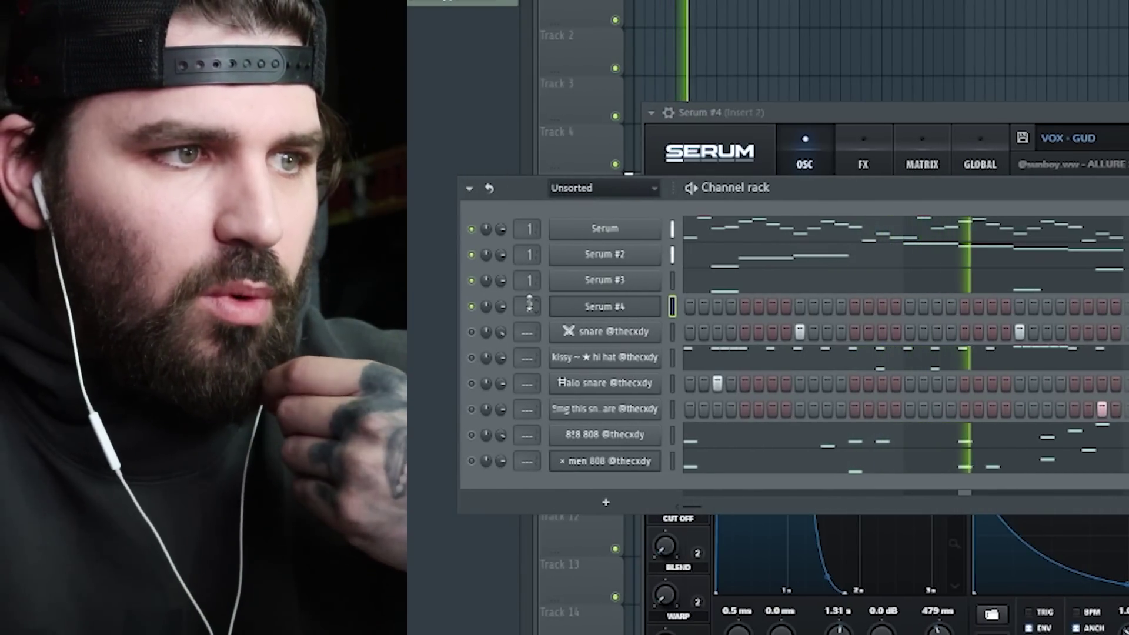
click(612, 312)
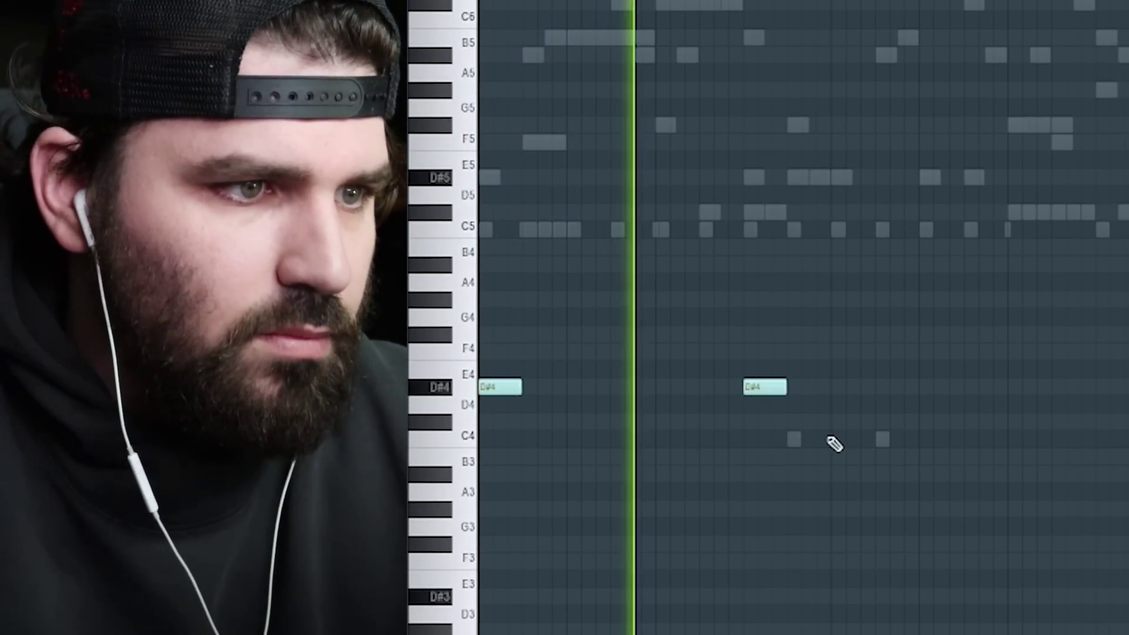
Step: Try short D#4 and F4 notes at different positions in the cloned Serum channel's piano roll
right_click(762, 387)
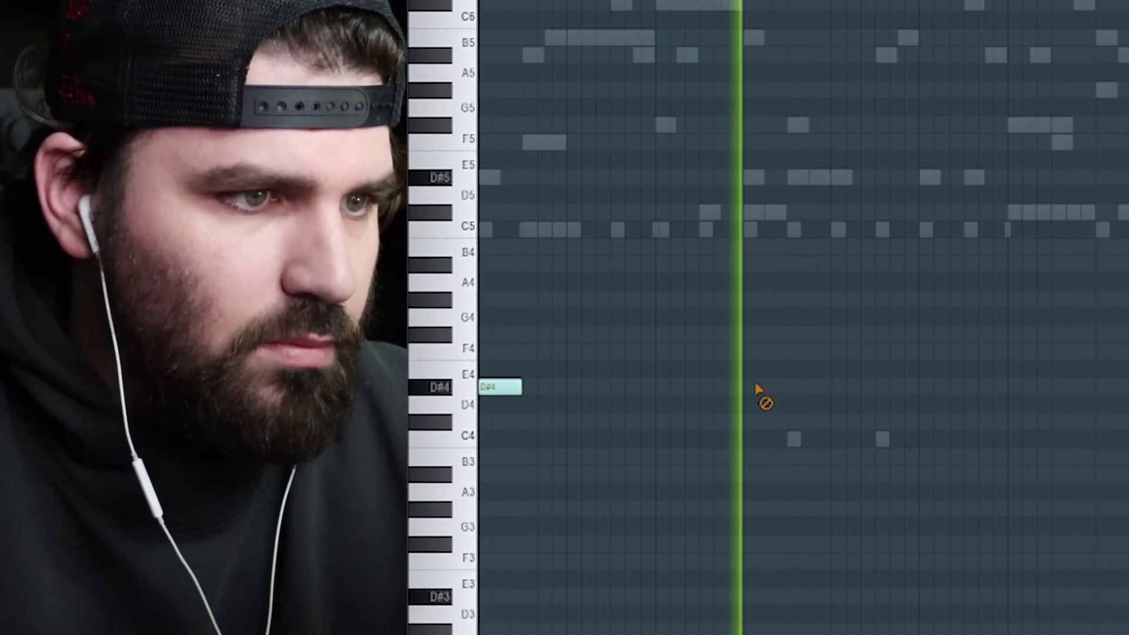
click(928, 389)
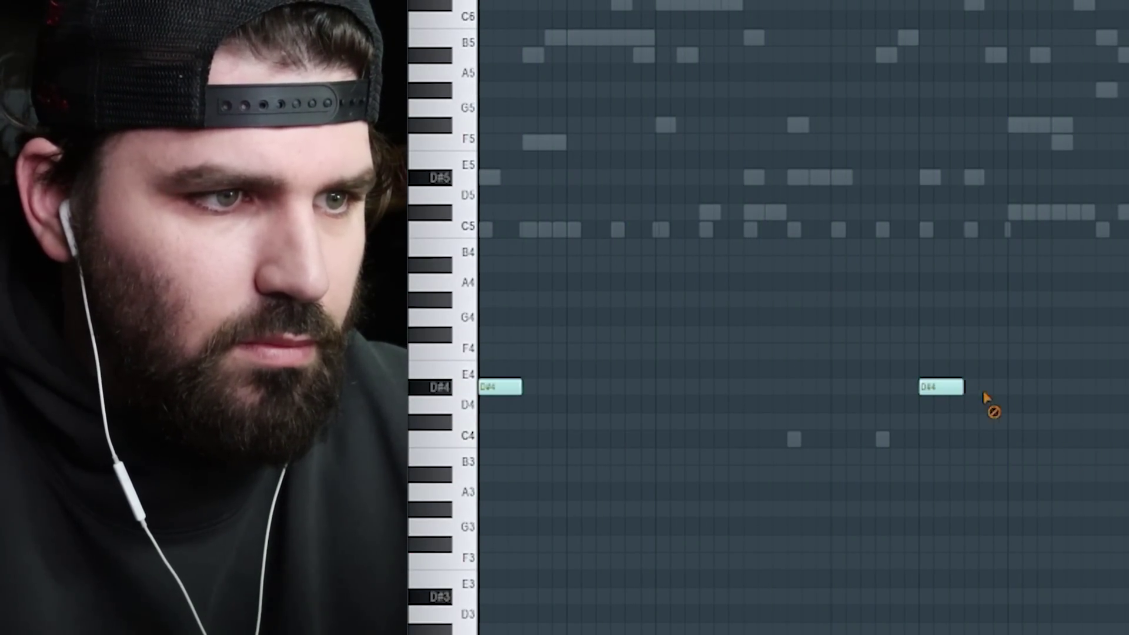
right_click(941, 387)
drag(654, 351, 747, 351)
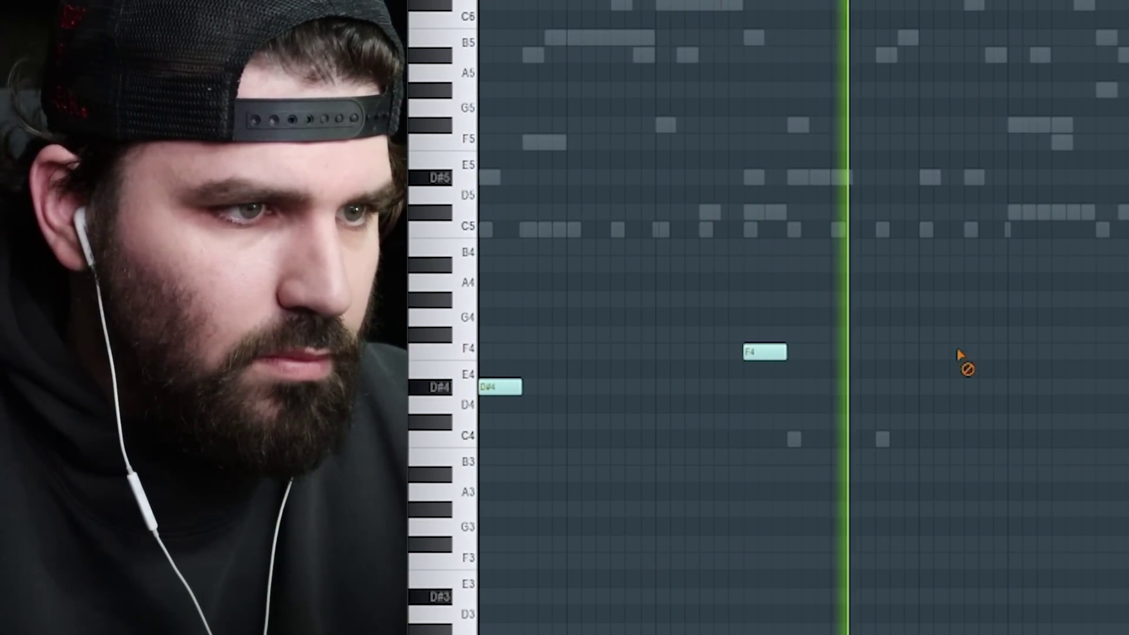
click(946, 334)
click(1049, 299)
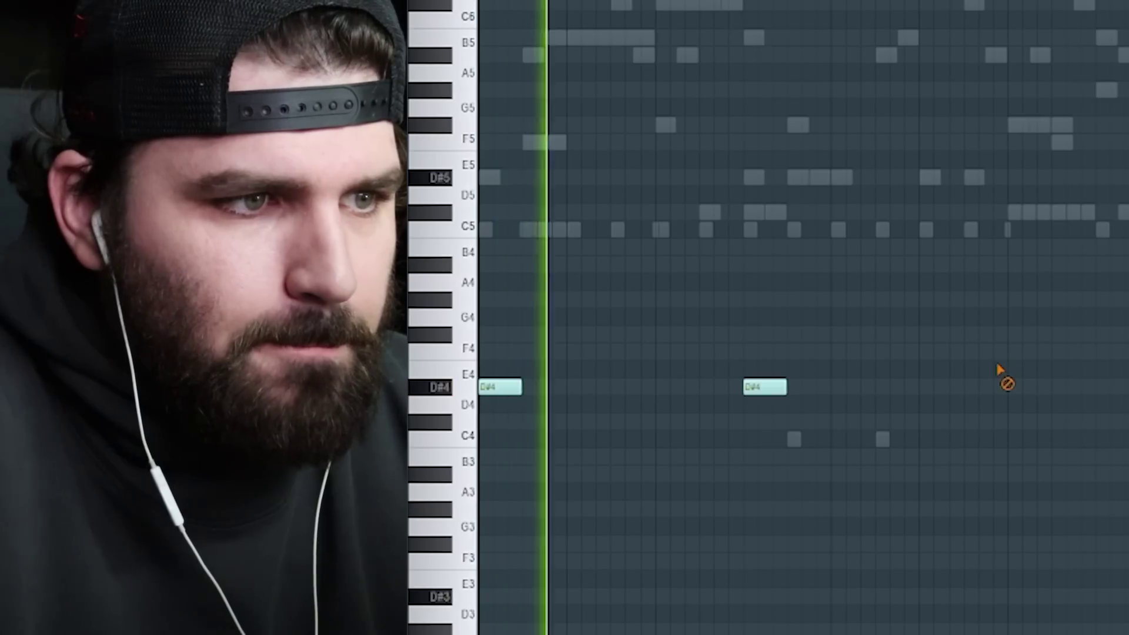
right_click(763, 388)
Step: Replace the trial notes with a half-bar D#4 note from beat two of bar one, followed directly by a C#4 note
click(851, 390)
key(ctrl+a)
drag(521, 388, 740, 397)
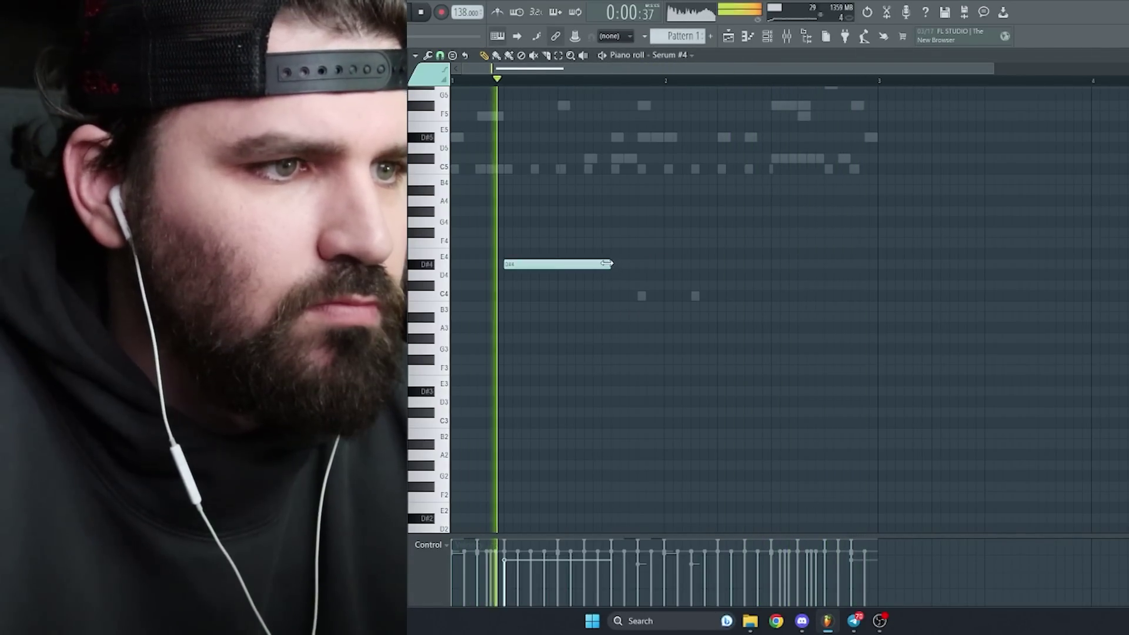
click(613, 287)
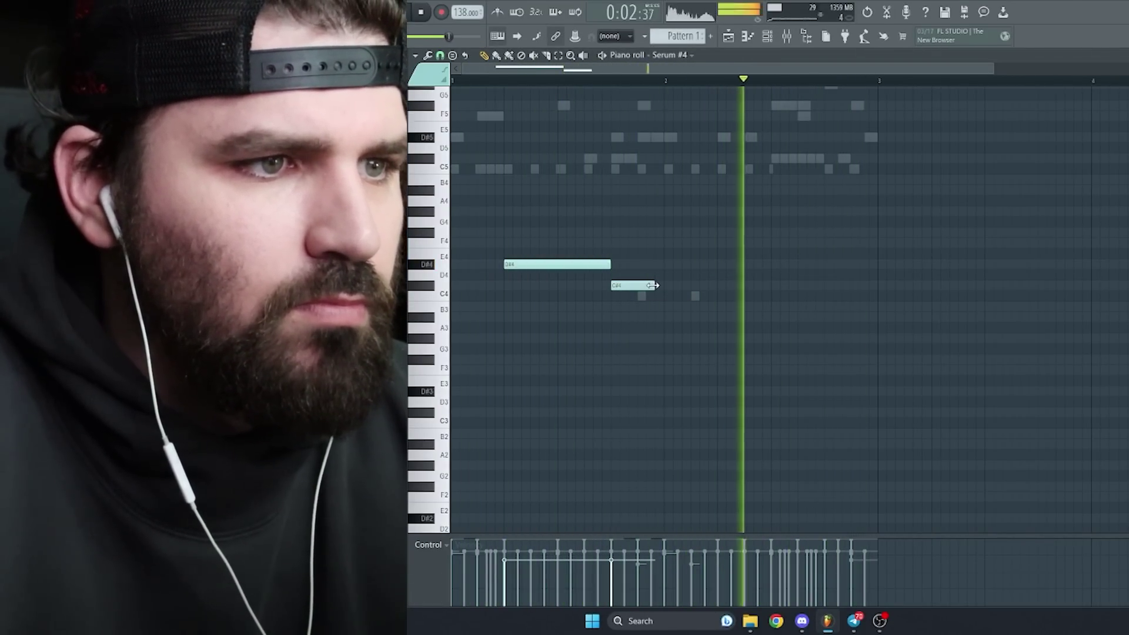
drag(652, 286, 687, 285)
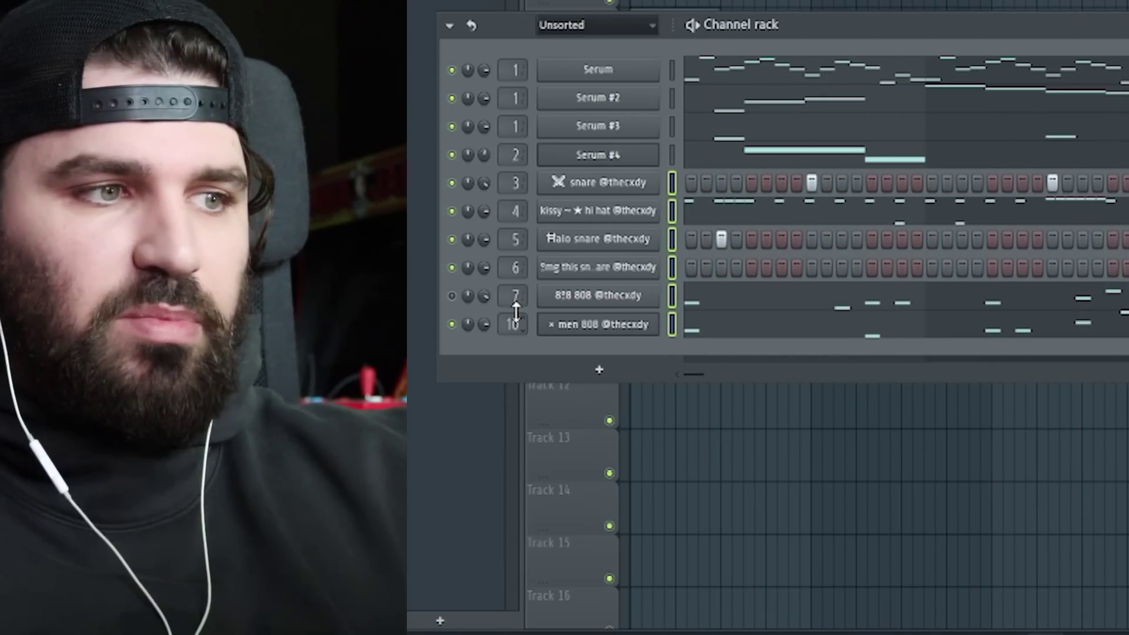
Step: Finish routing the drum and 808 channels by assigning the men 808 channel to mixer track 8
click(512, 319)
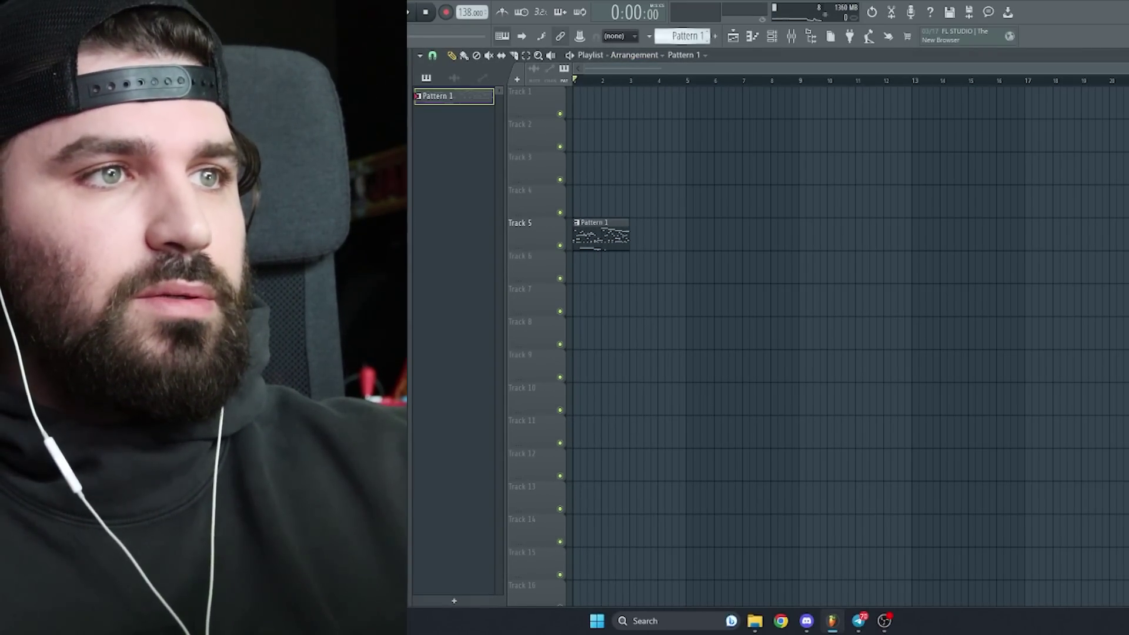
Step: Split Pattern 1 by channel and duplicate the resulting clips along the playlist through bar 32
click(685, 36)
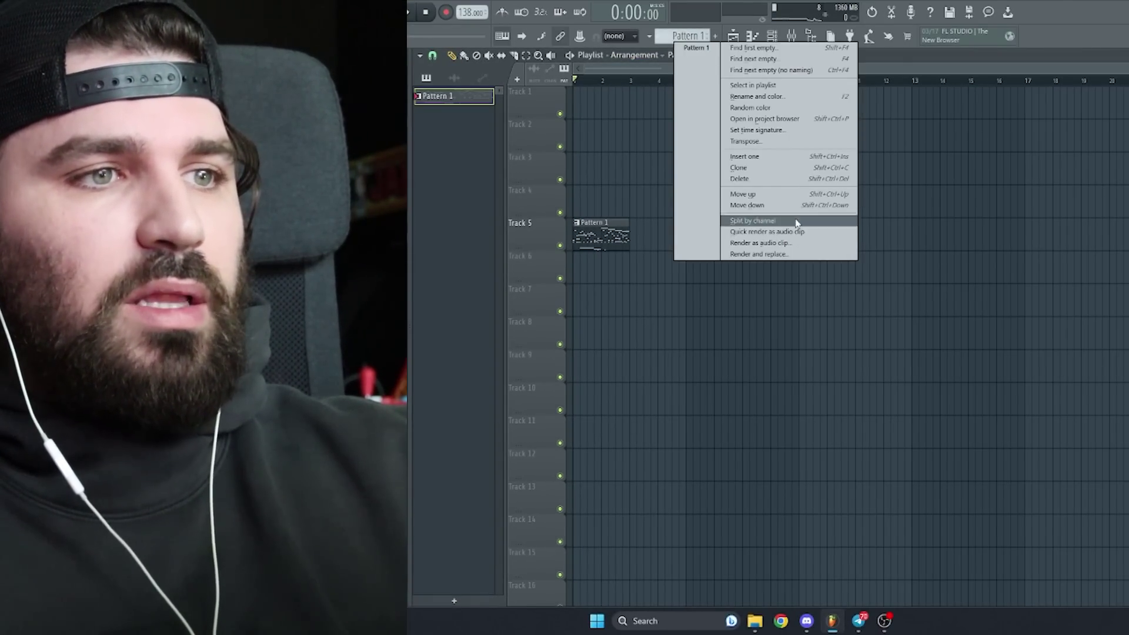
click(794, 220)
key(ctrl+b)
key(ctrl+b)
key(ctrl+b)
key(ctrl+b)
key(ctrl+b)
key(ctrl+b)
key(ctrl+b)
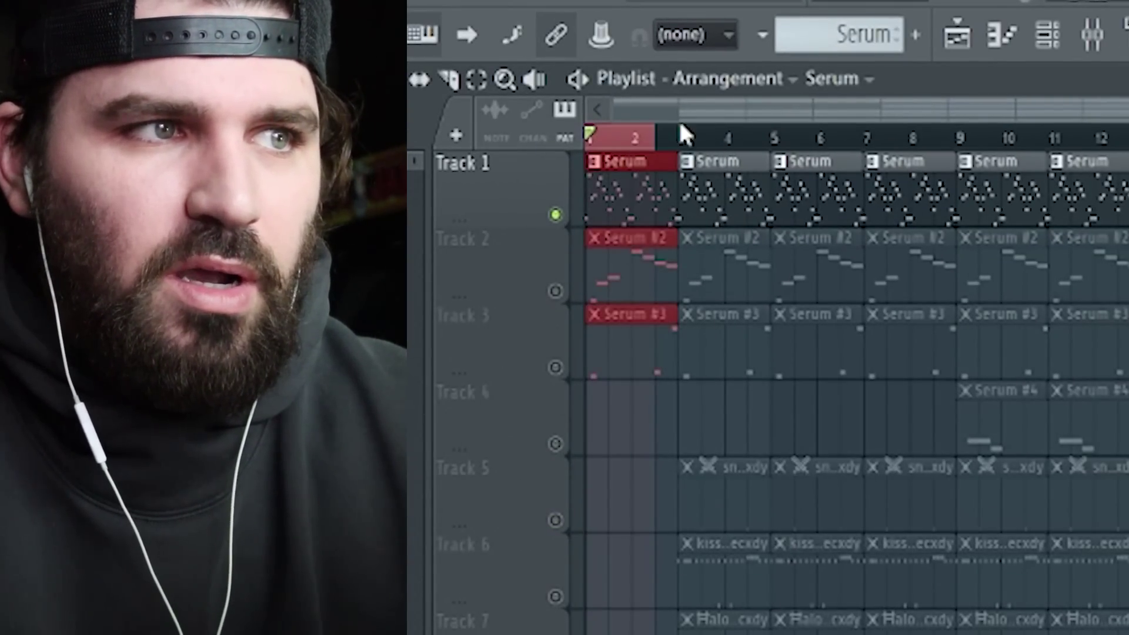
Step: Render the first Serum melody's opening two bars from the armed master as an audio clip and assign it to mixer track 9
click(1094, 38)
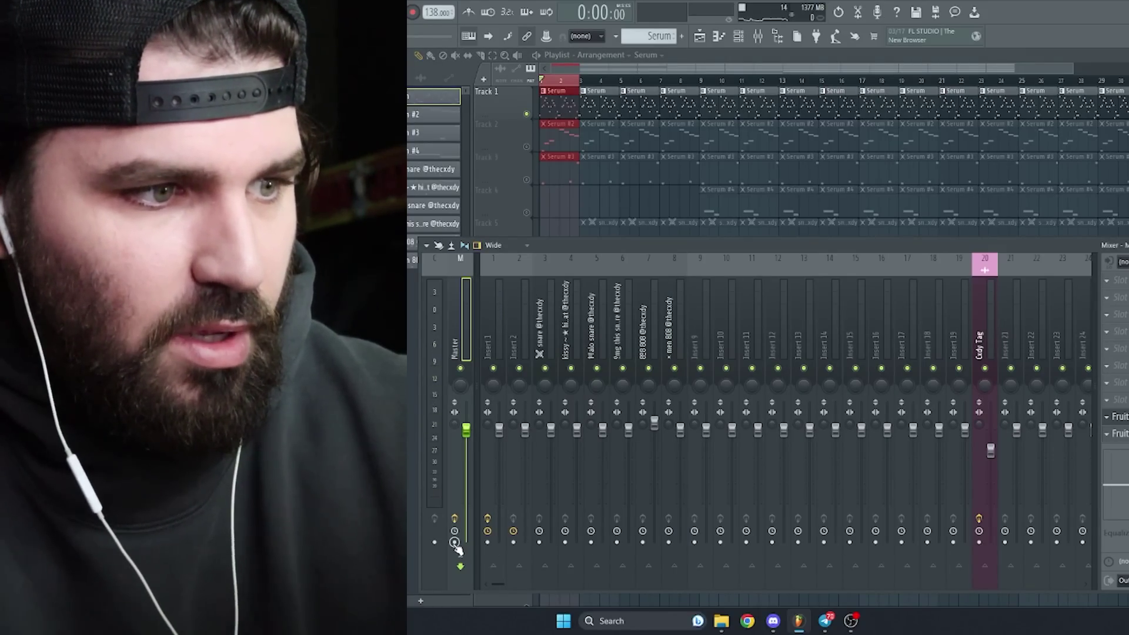
key(alt+r)
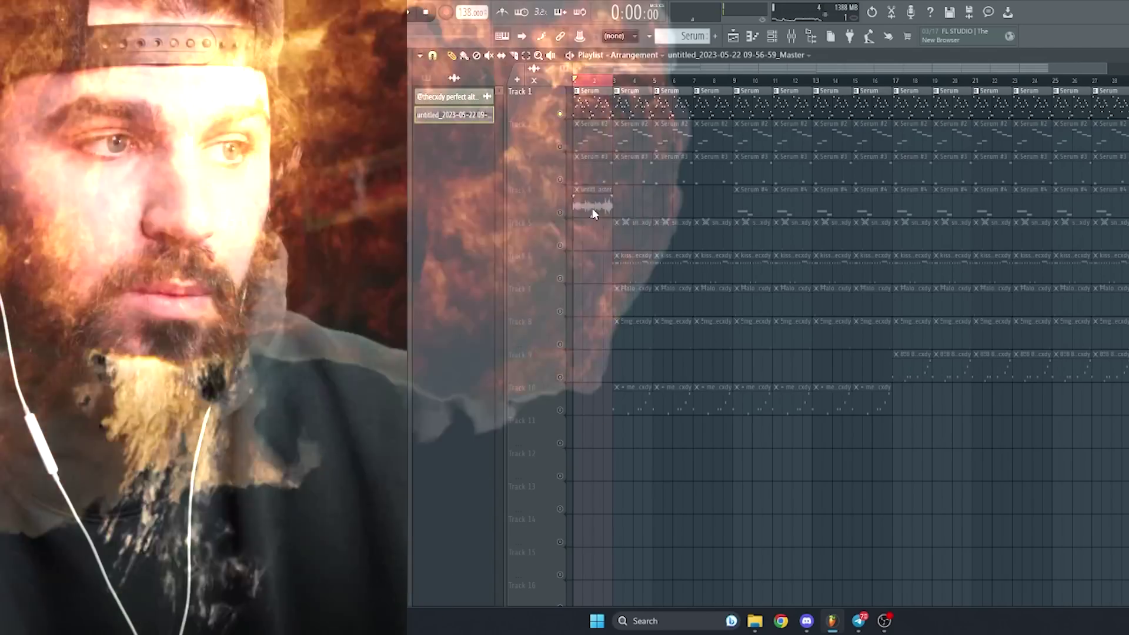
double_click(593, 210)
key(ctrl+l)
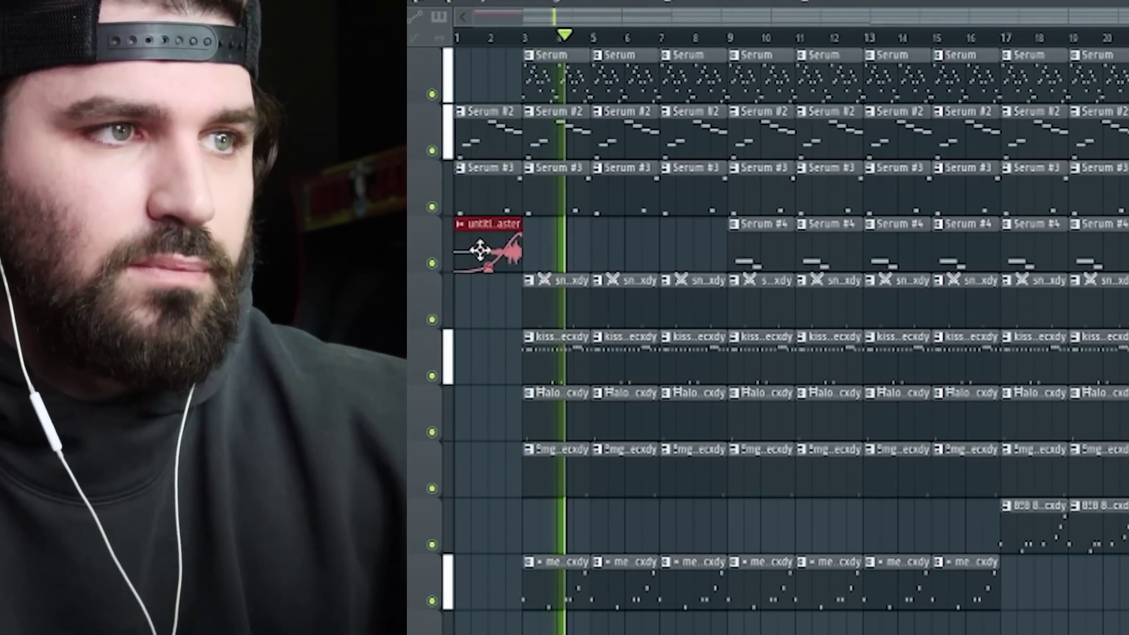
Step: Lower the level of mixer insert 1 and check its Fruity parametric EQ 2 while the arrangement plays
key(F9)
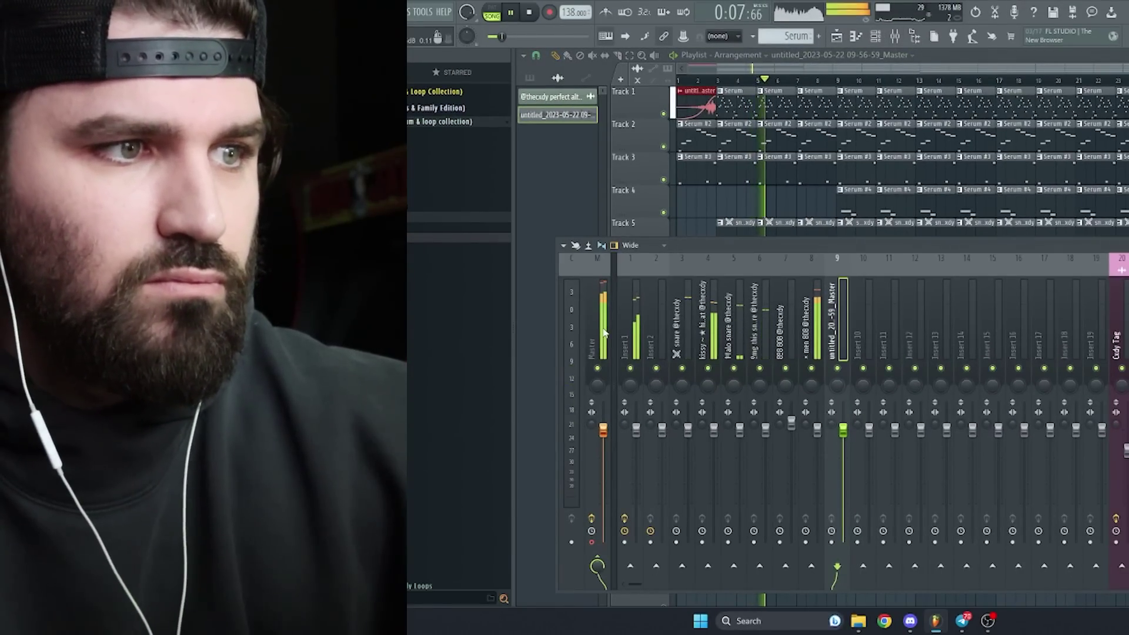
key(F9)
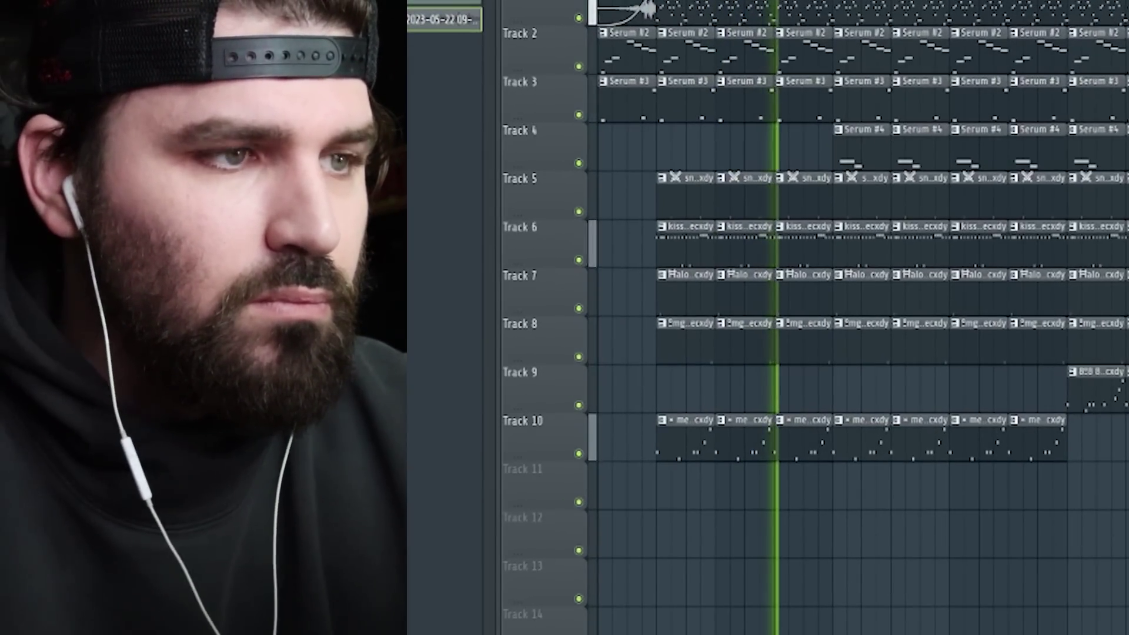
key(F9)
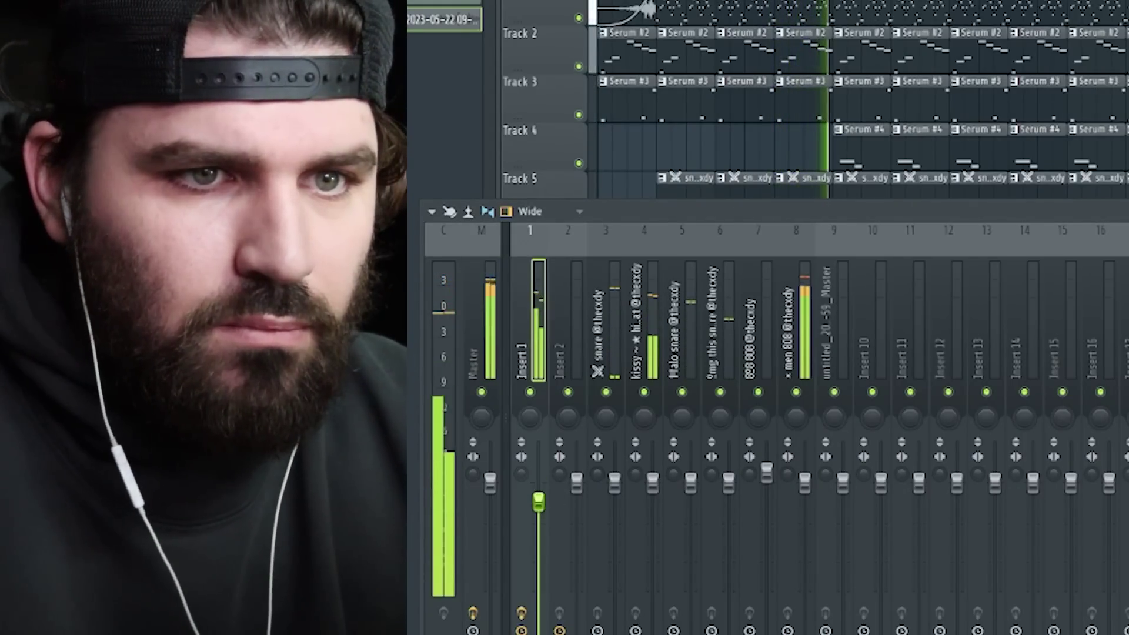
key(Escape)
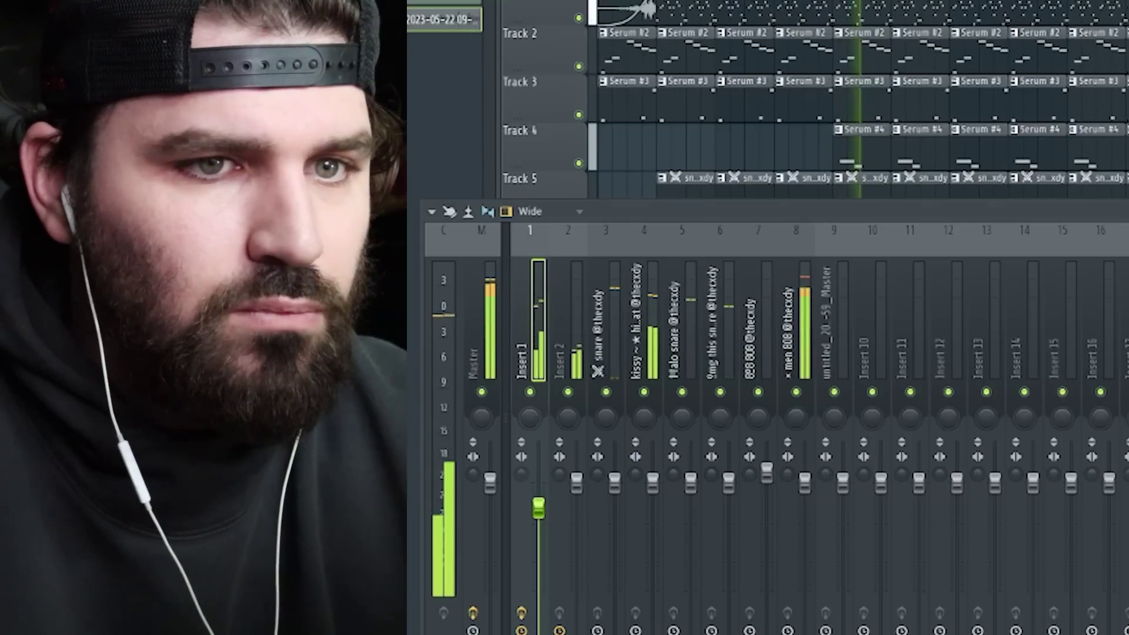
key(F9)
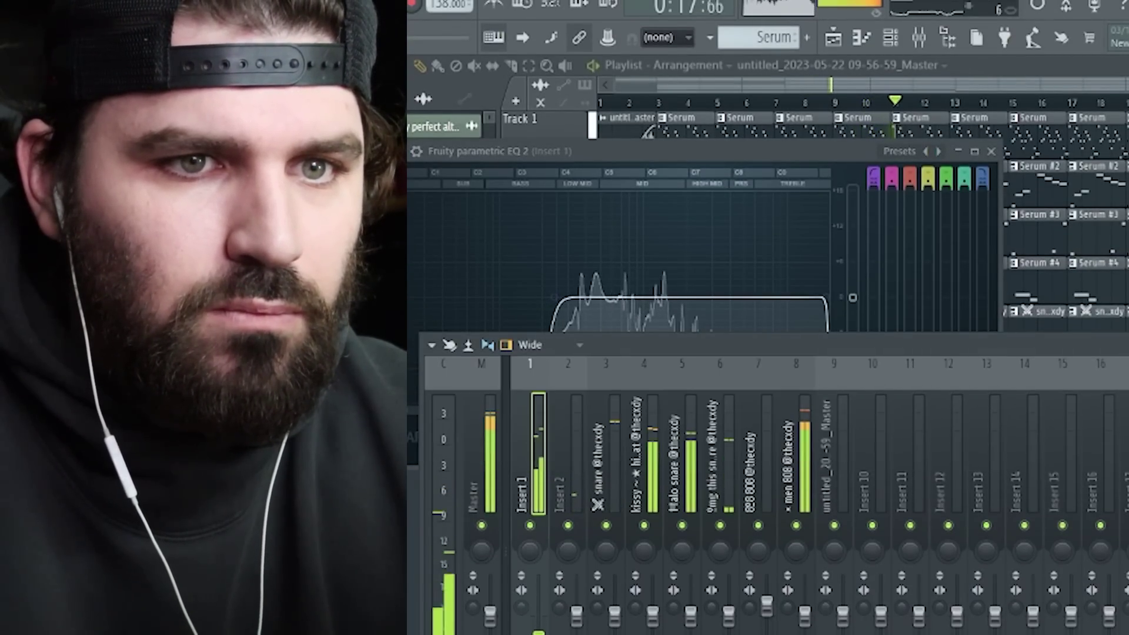
click(1100, 243)
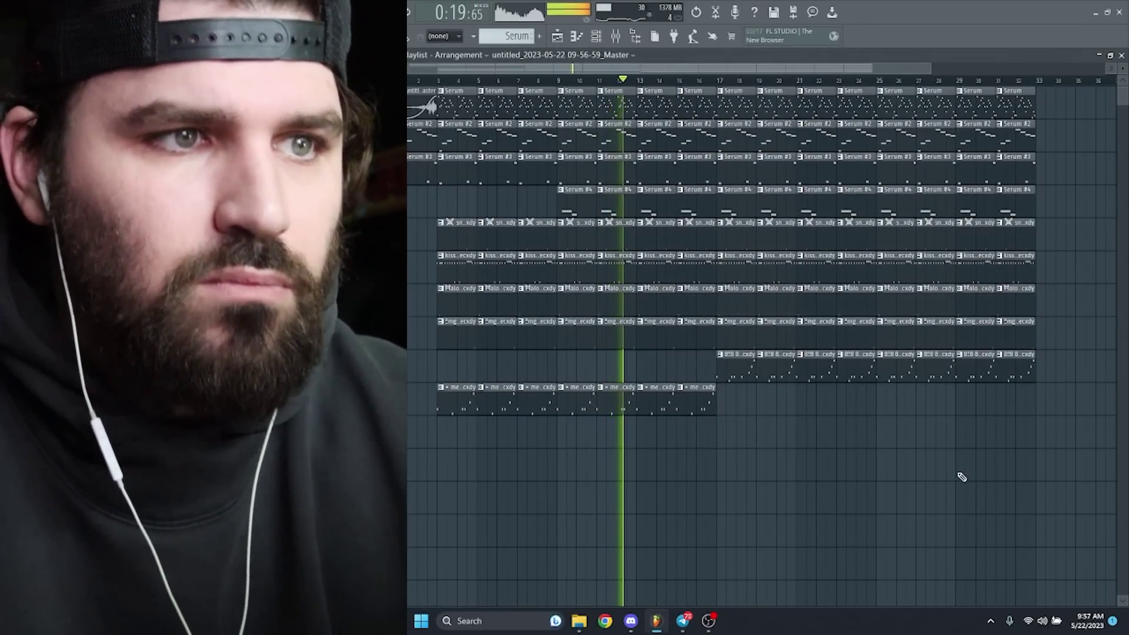